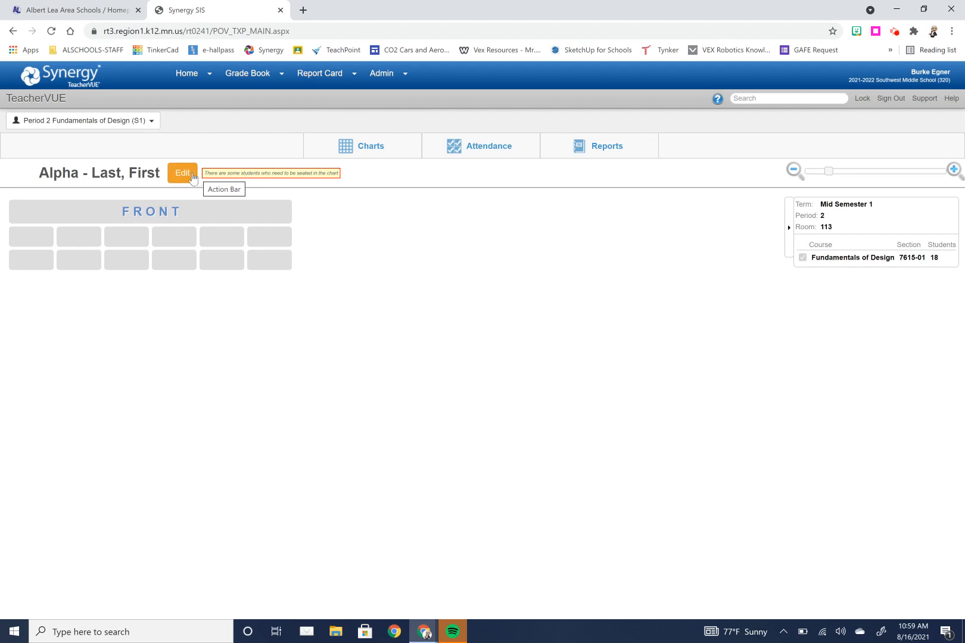
Step: Edit the seating chart and turn on Show Student ID
{"action": "left_click", "coordinate": [193, 176]}
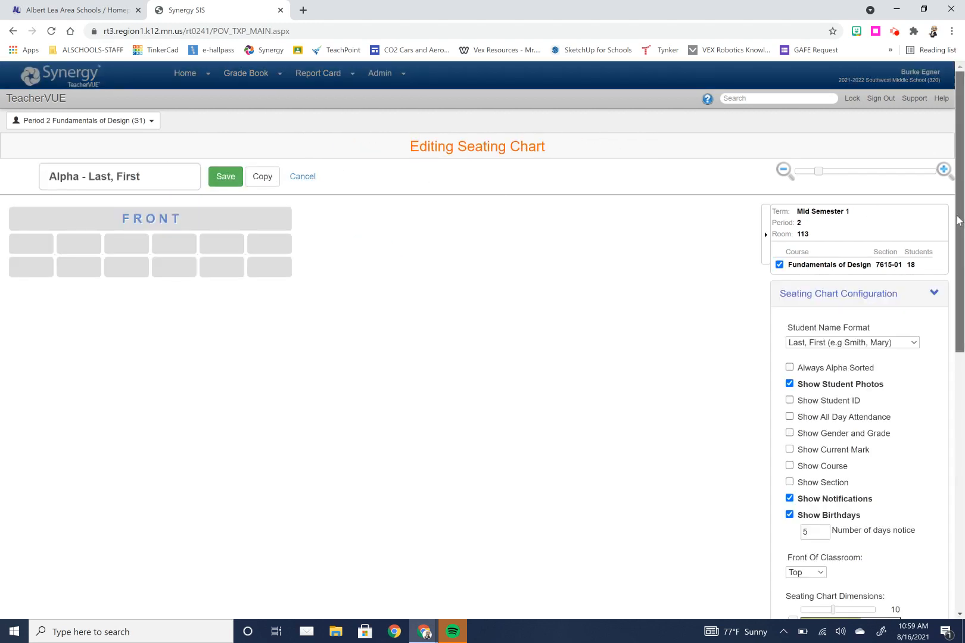
{"action": "left_click_drag", "start_coordinate": [957, 220], "coordinate": [947, 269]}
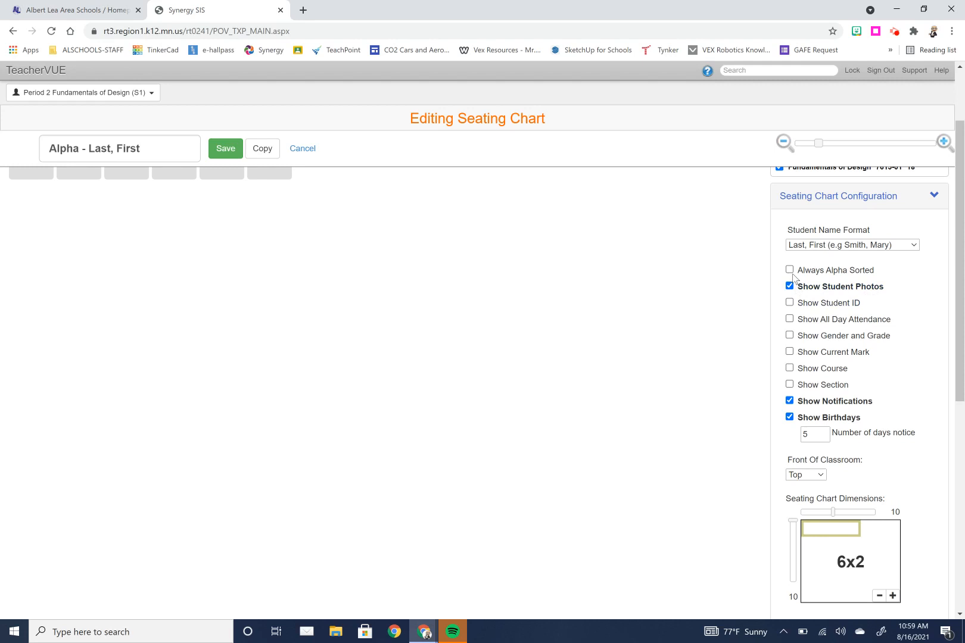
{"action": "left_click", "coordinate": [803, 303]}
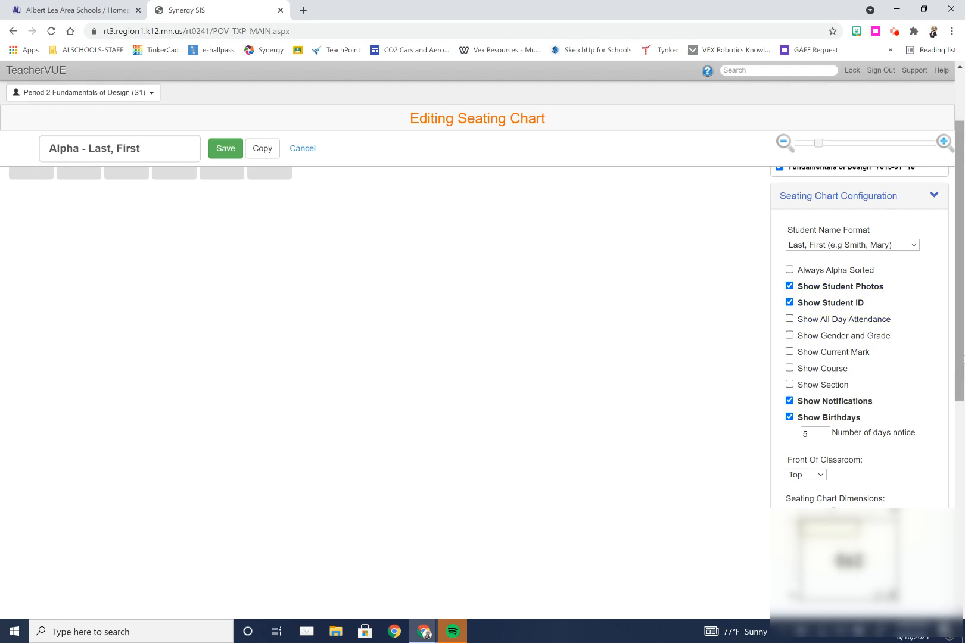
Step: Set the seating chart dimensions to 6x6
{"action": "left_click_drag", "start_coordinate": [963, 358], "coordinate": [956, 440]}
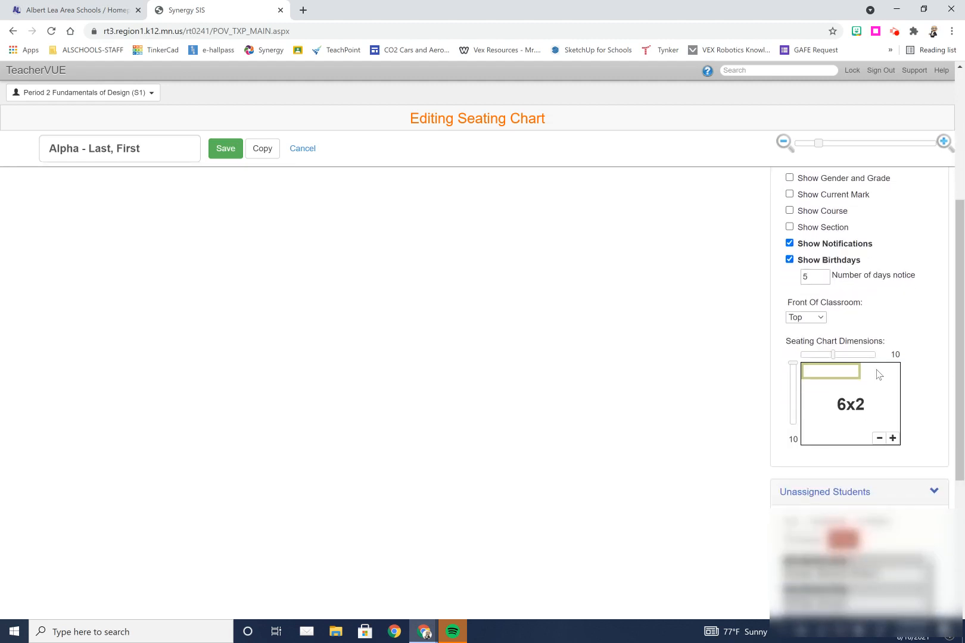
{"action": "left_click", "coordinate": [819, 318]}
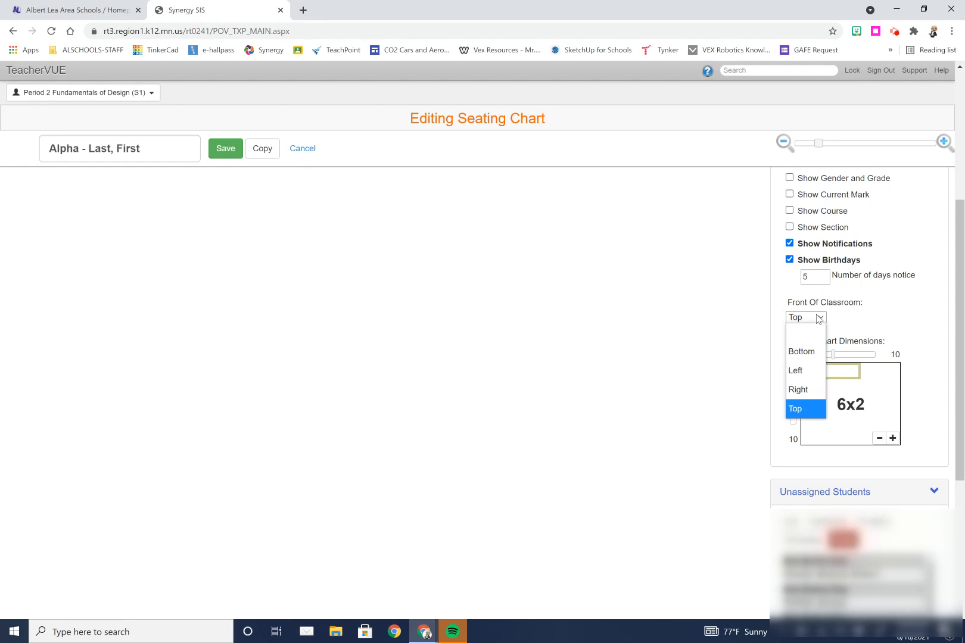
{"action": "left_click", "coordinate": [890, 308]}
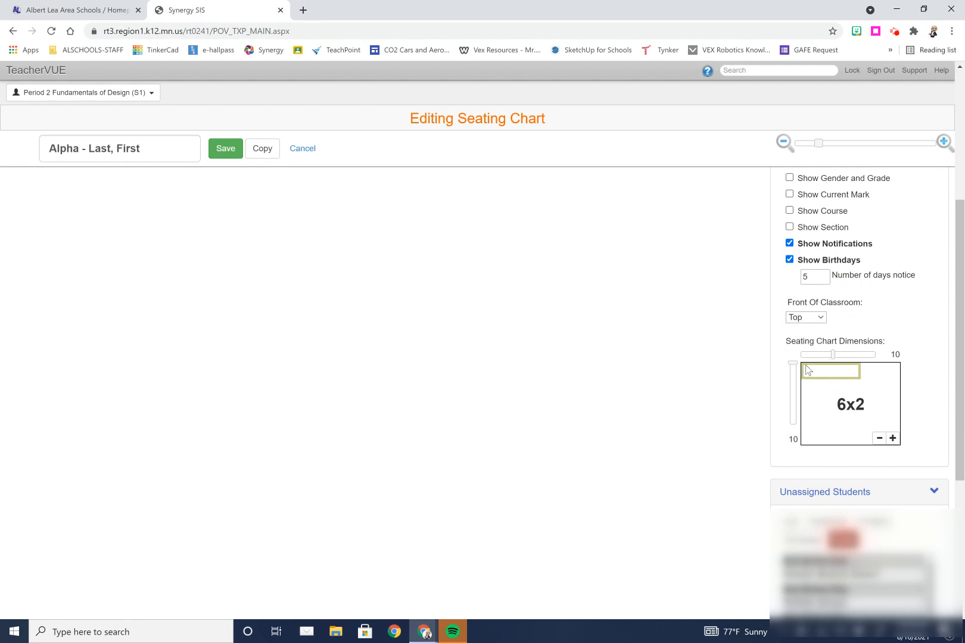
{"action": "left_click_drag", "start_coordinate": [793, 363], "coordinate": [790, 398]}
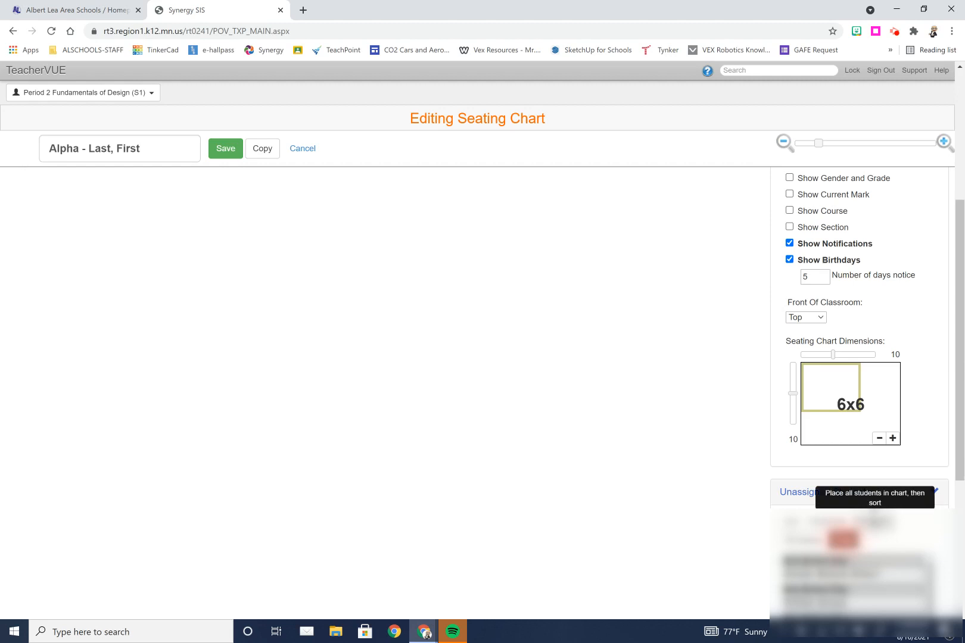
Step: Fill the chart with the unassigned students alphabetically and save the seating chart
{"action": "left_click", "coordinate": [874, 523]}
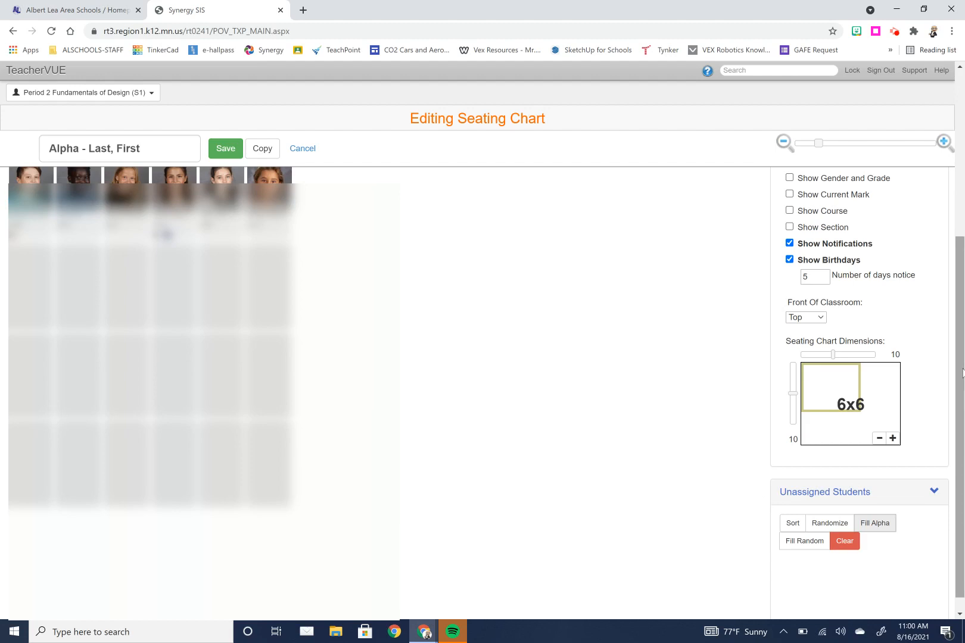
{"action": "left_click_drag", "start_coordinate": [960, 365], "coordinate": [964, 207]}
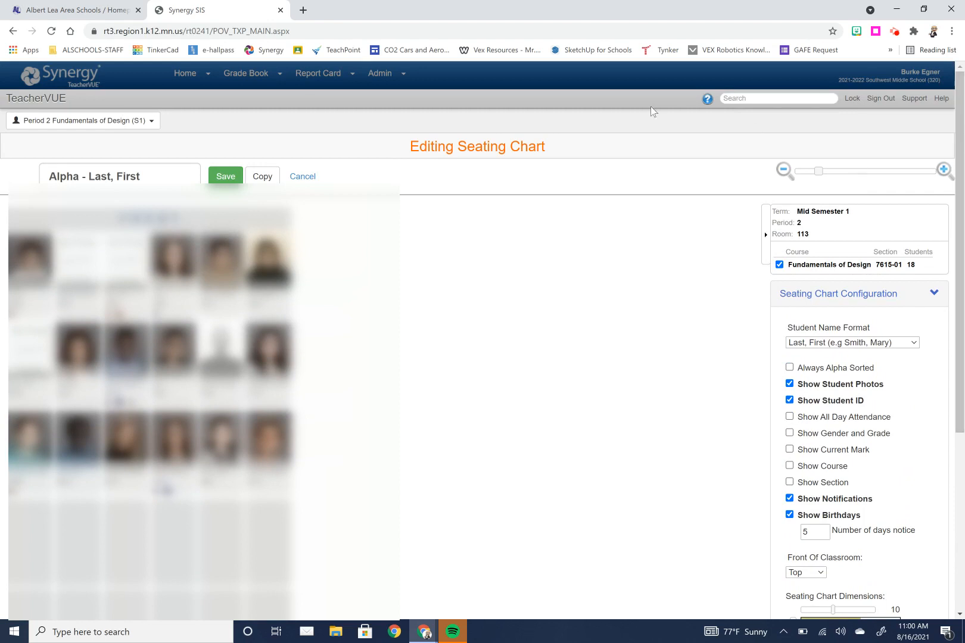
{"action": "left_click", "coordinate": [228, 178]}
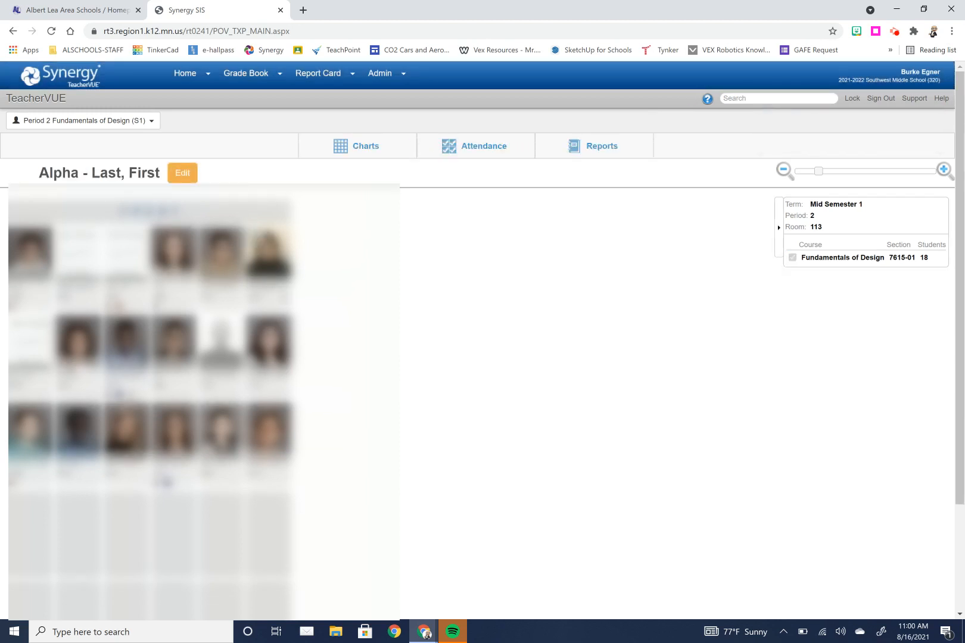
Step: Open the STEM Lab seating chart template for viewing
{"action": "left_click", "coordinate": [600, 151]}
{"action": "mouse_move", "coordinate": [366, 155]}
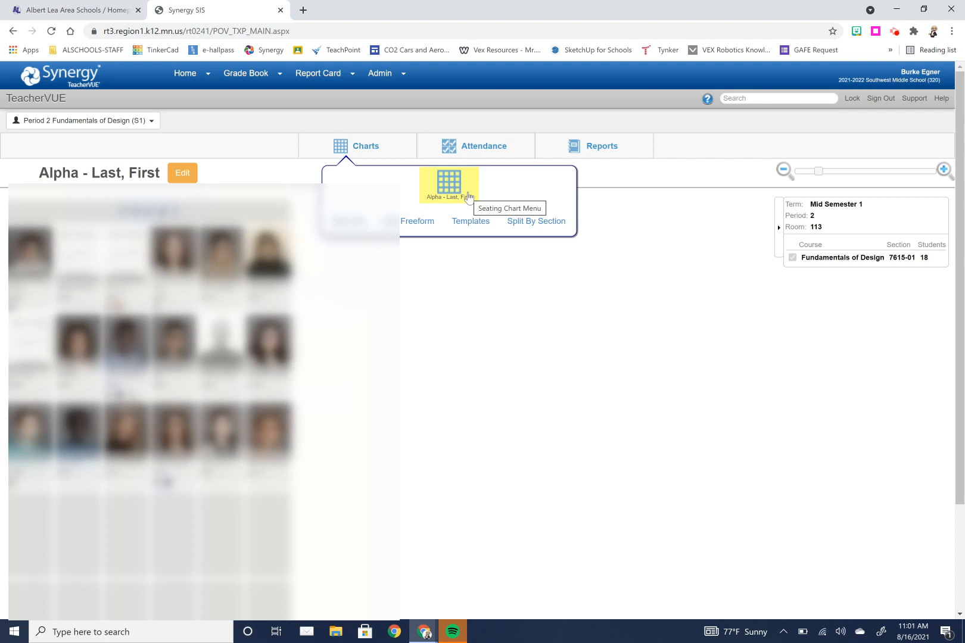
{"action": "left_click", "coordinate": [474, 226]}
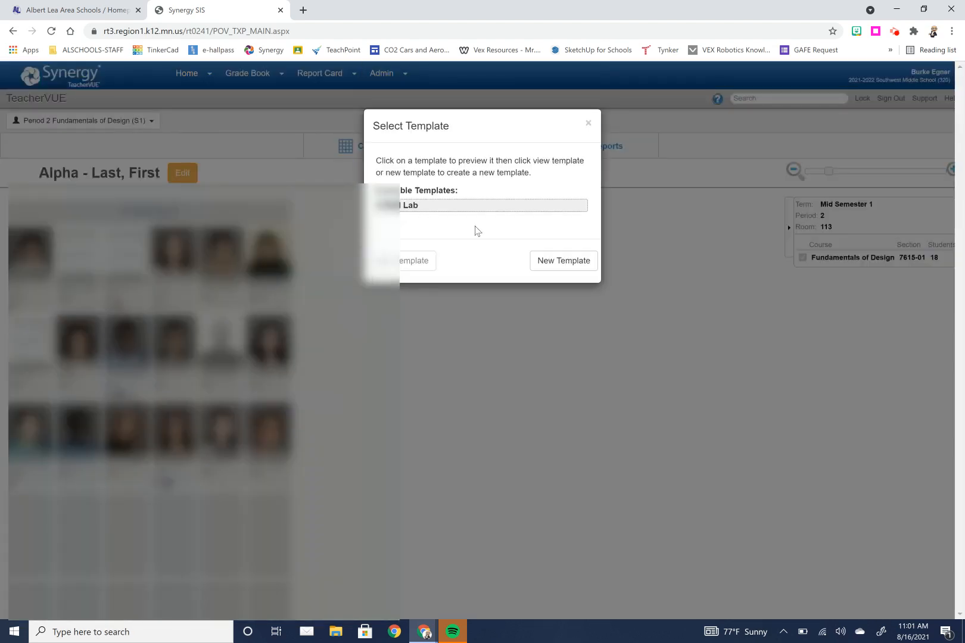
{"action": "left_click", "coordinate": [410, 206]}
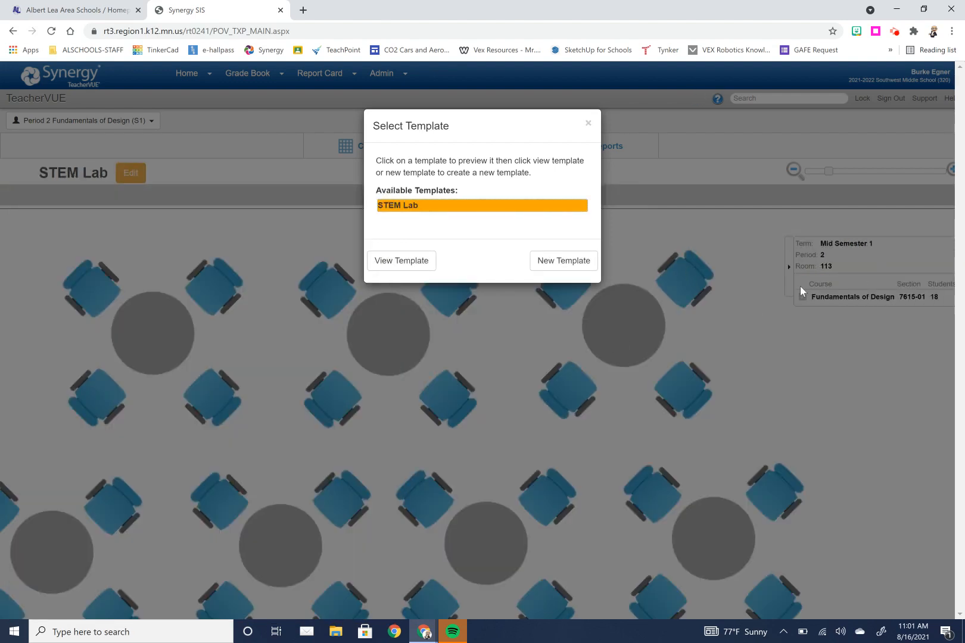
{"action": "left_click", "coordinate": [412, 262]}
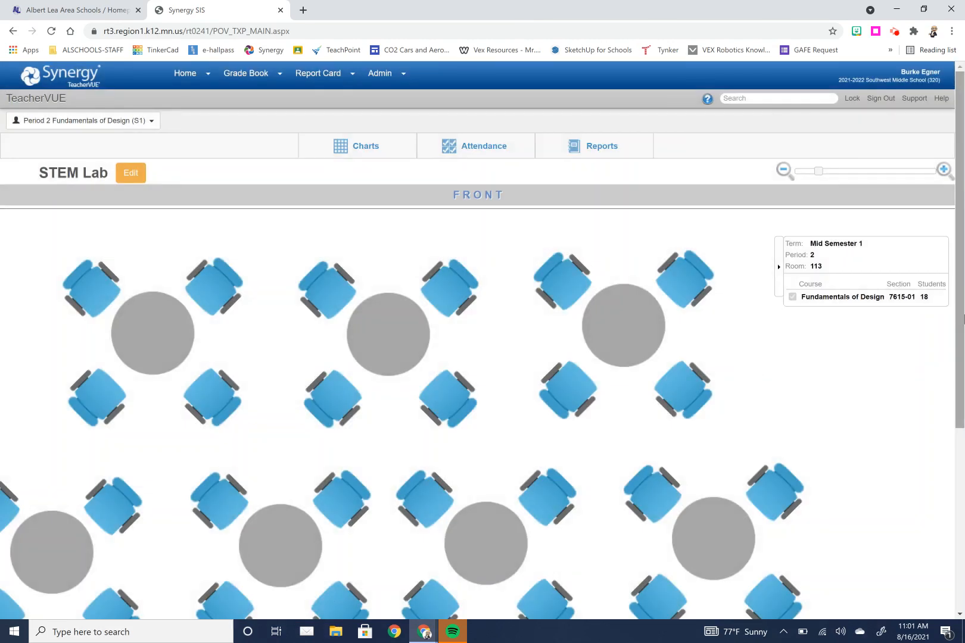
Step: Open the STEM Lab template in edit mode and save it
{"action": "mouse_move", "coordinate": [963, 318]}
{"action": "left_mouse_down"}
{"action": "mouse_move", "coordinate": [944, 493]}
{"action": "mouse_move", "coordinate": [956, 301]}
{"action": "mouse_move", "coordinate": [949, 355]}
{"action": "left_mouse_up"}
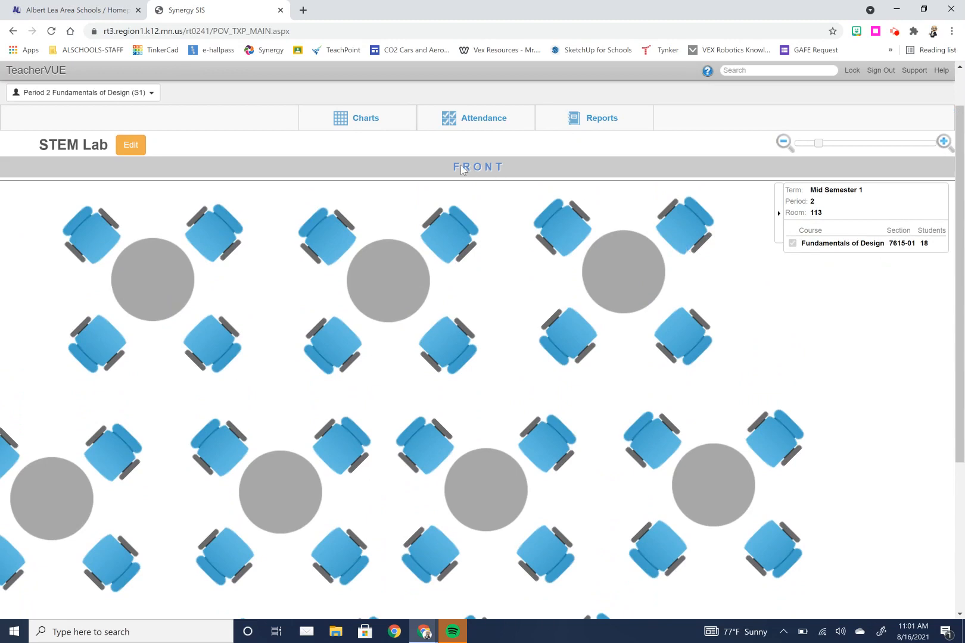
{"action": "left_click", "coordinate": [131, 145]}
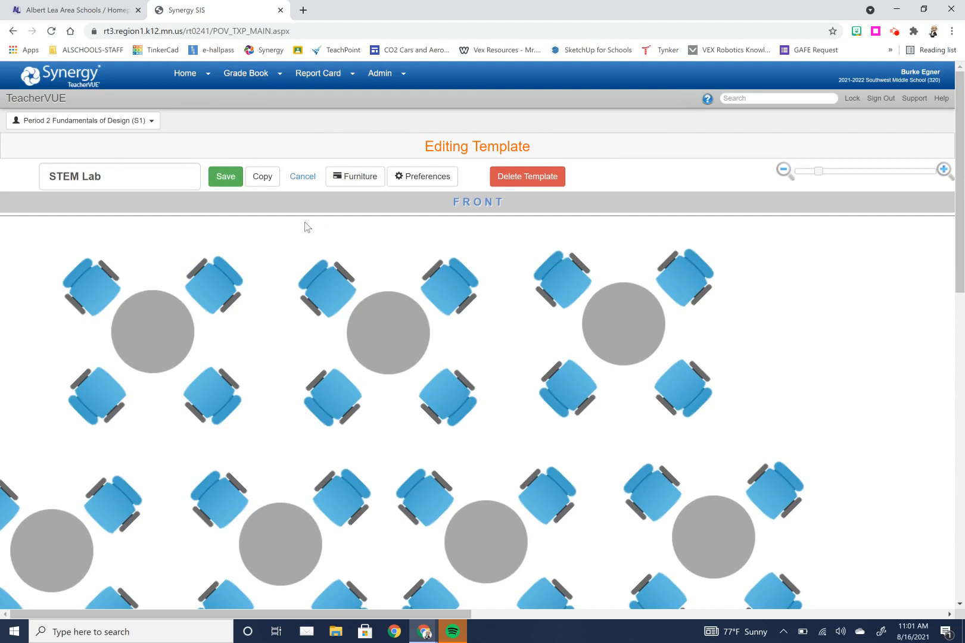
{"action": "left_click", "coordinate": [222, 180]}
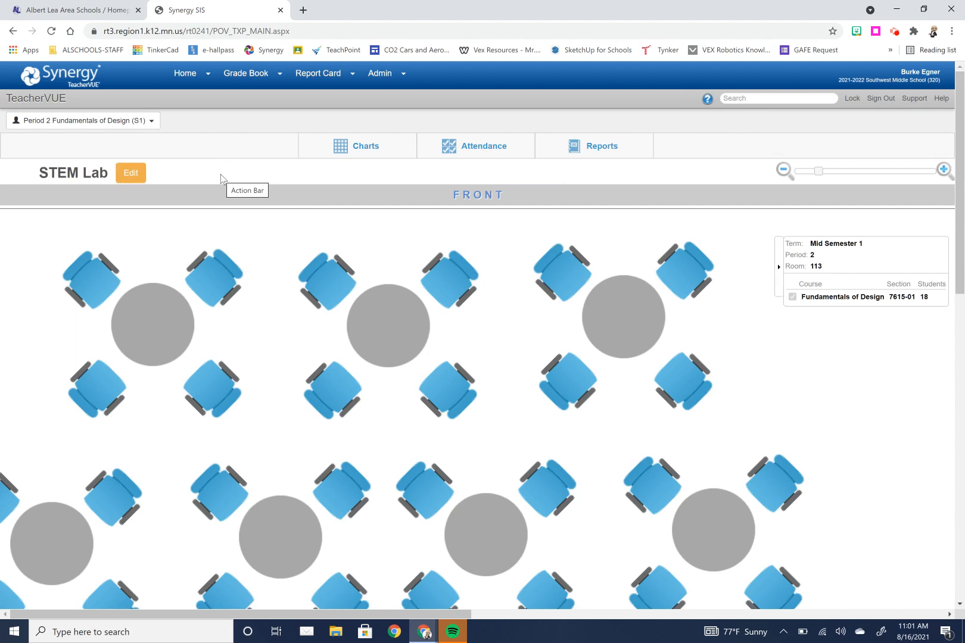
Step: Start a new seating chart template
{"action": "left_click", "coordinate": [340, 146]}
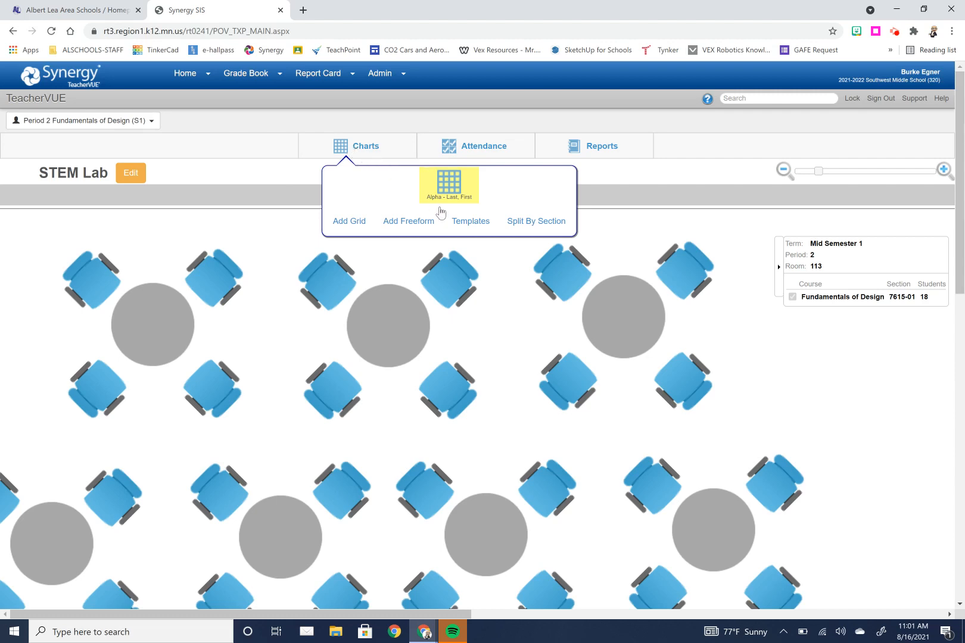
{"action": "left_click", "coordinate": [467, 223]}
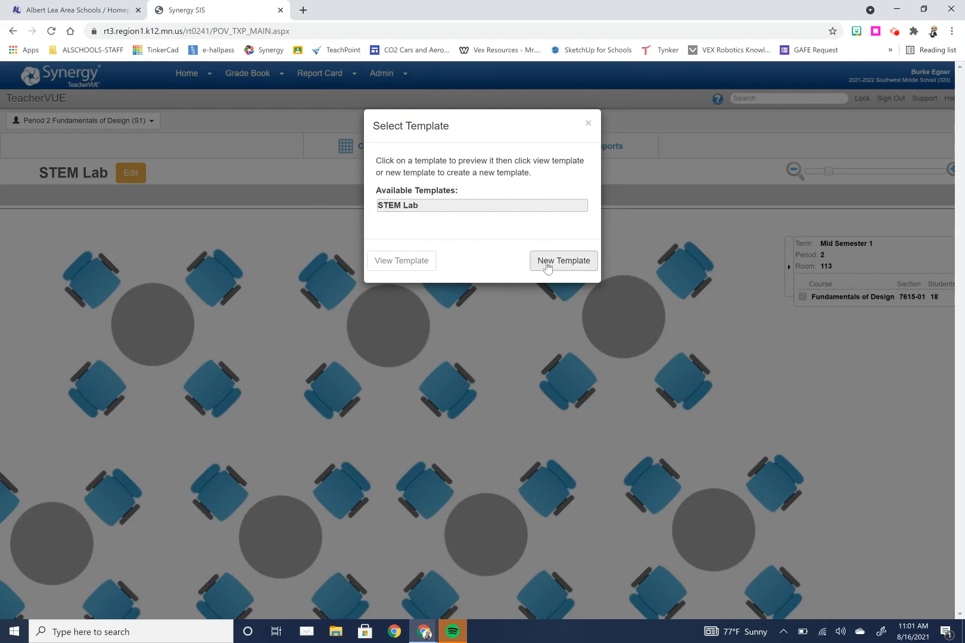
{"action": "left_click", "coordinate": [553, 266]}
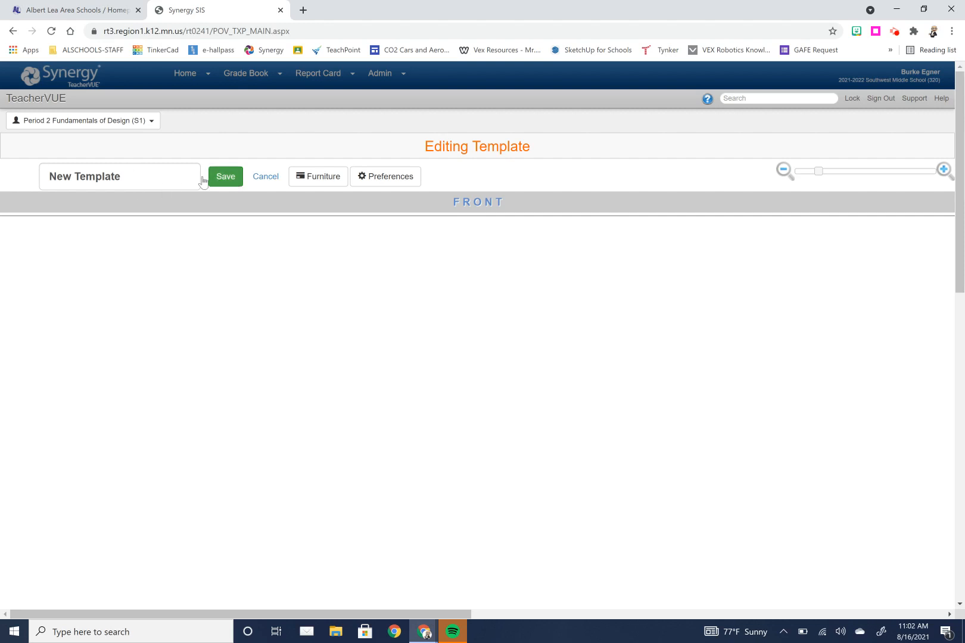
Step: Name the new template Test Room
{"action": "left_click", "coordinate": [143, 166]}
{"action": "key", "text": "BackSpace"}
{"action": "key", "text": "BackSpace"}
{"action": "key", "text": "BackSpace"}
{"action": "key", "text": "BackSpace"}
{"action": "key", "text": "BackSpace"}
{"action": "key", "text": "BackSpace"}
{"action": "key", "text": "BackSpace"}
{"action": "key", "text": "BackSpace"}
{"action": "key", "text": "BackSpace"}
{"action": "key", "text": "BackSpace"}
{"action": "key", "text": "BackSpace"}
{"action": "key", "text": "BackSpace"}
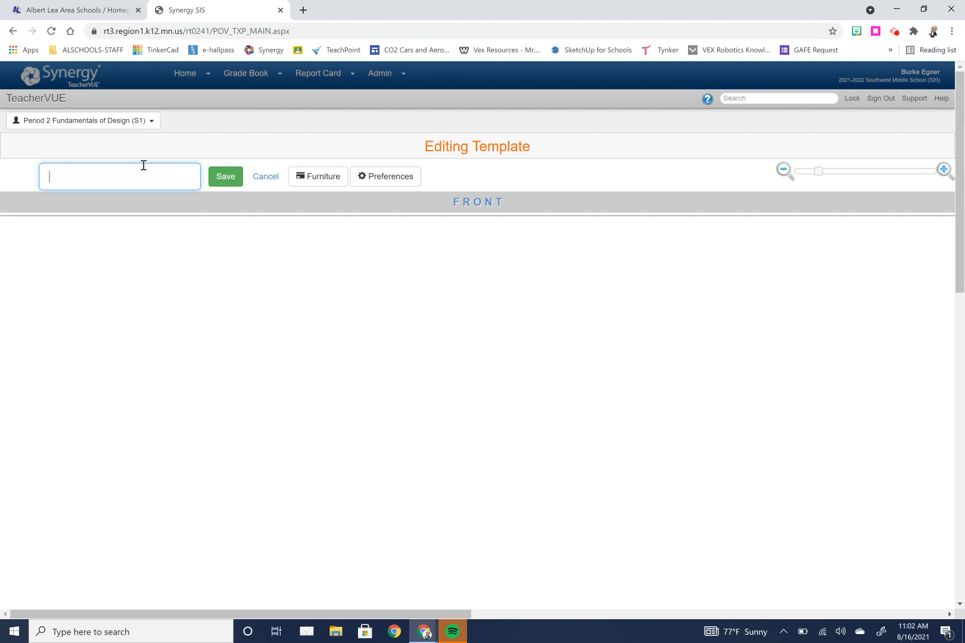
{"action": "type", "text": "Test T"}
{"action": "type", "text": "emplate"}
{"action": "key", "text": "BackSpace"}
{"action": "key", "text": "BackSpace"}
{"action": "key", "text": "BackSpace"}
{"action": "key", "text": "BackSpace"}
{"action": "key", "text": "BackSpace"}
{"action": "key", "text": "BackSpace"}
{"action": "key", "text": "BackSpace"}
{"action": "key", "text": "BackSpace"}
{"action": "type", "text": "Room"}
Step: Add two desk-and-chair units to the template layout
{"action": "left_click", "coordinate": [308, 179]}
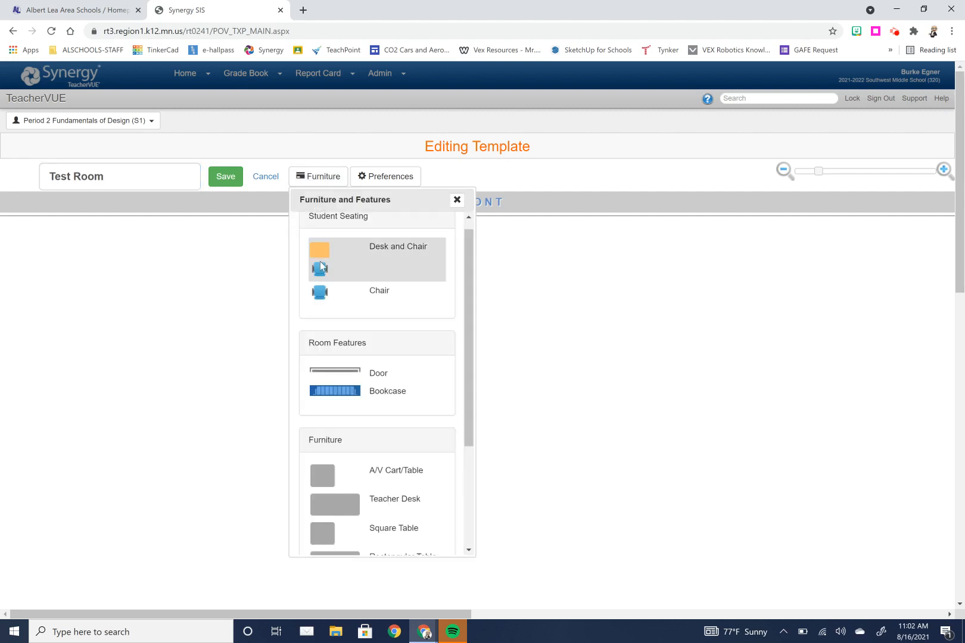
{"action": "left_click_drag", "start_coordinate": [319, 261], "coordinate": [151, 269]}
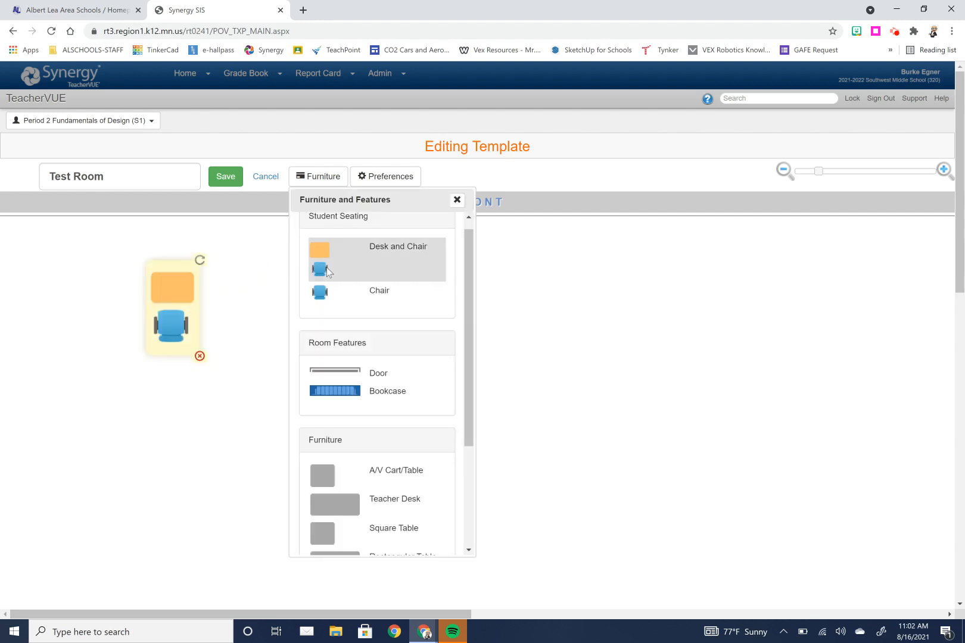
{"action": "left_click_drag", "start_coordinate": [326, 268], "coordinate": [250, 376]}
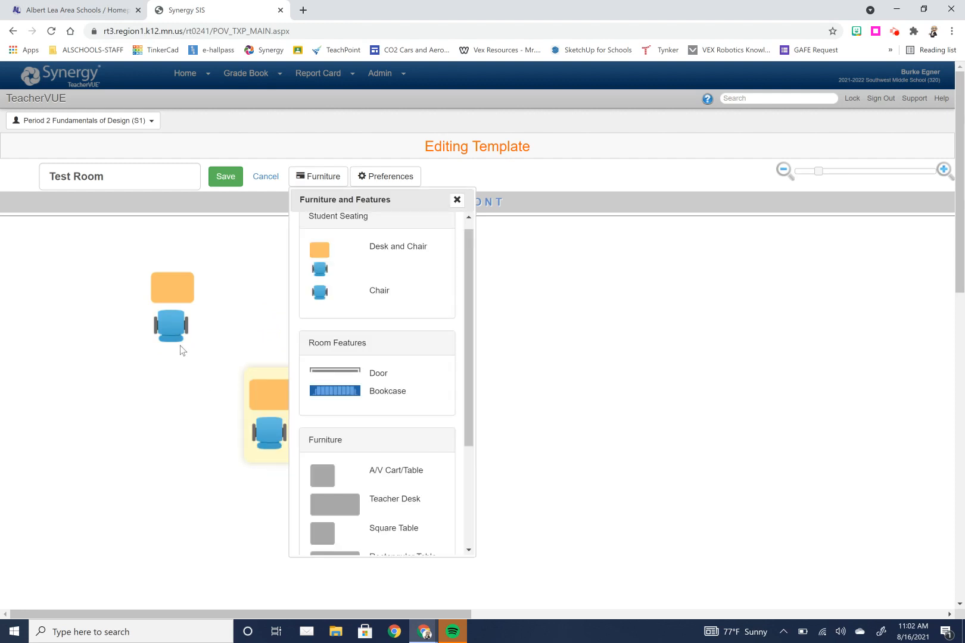
Step: Rotate the first desk and chair to face the opposite direction
{"action": "left_click", "coordinate": [172, 326]}
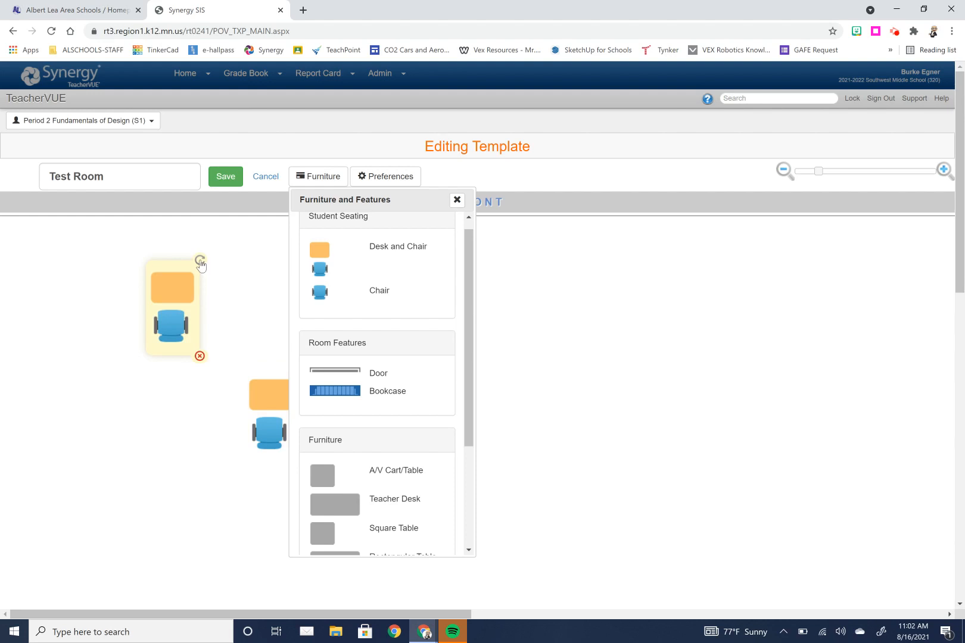
{"action": "left_click_drag", "start_coordinate": [200, 260], "coordinate": [134, 385]}
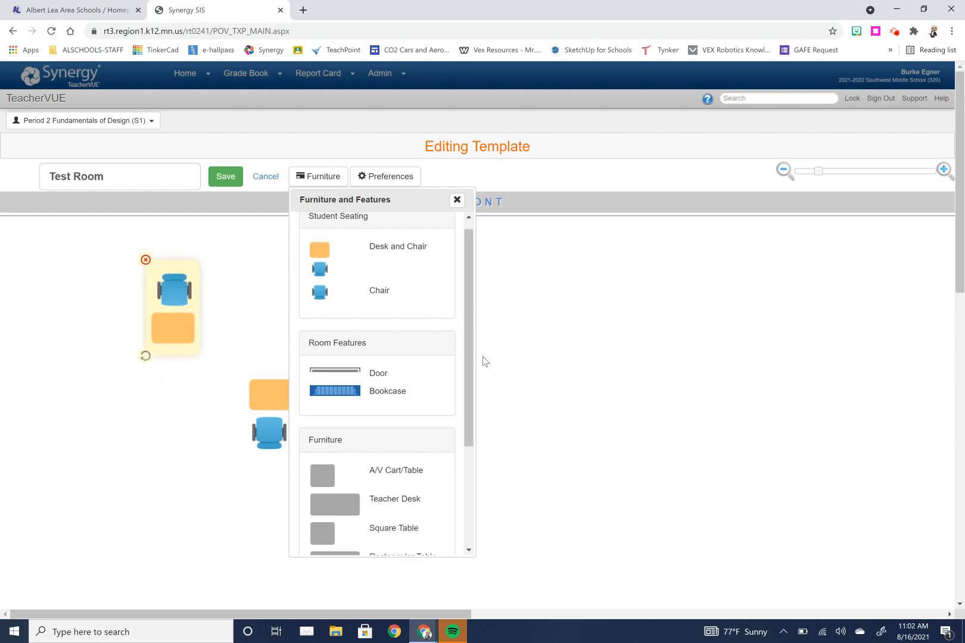
{"action": "left_click", "coordinate": [457, 200]}
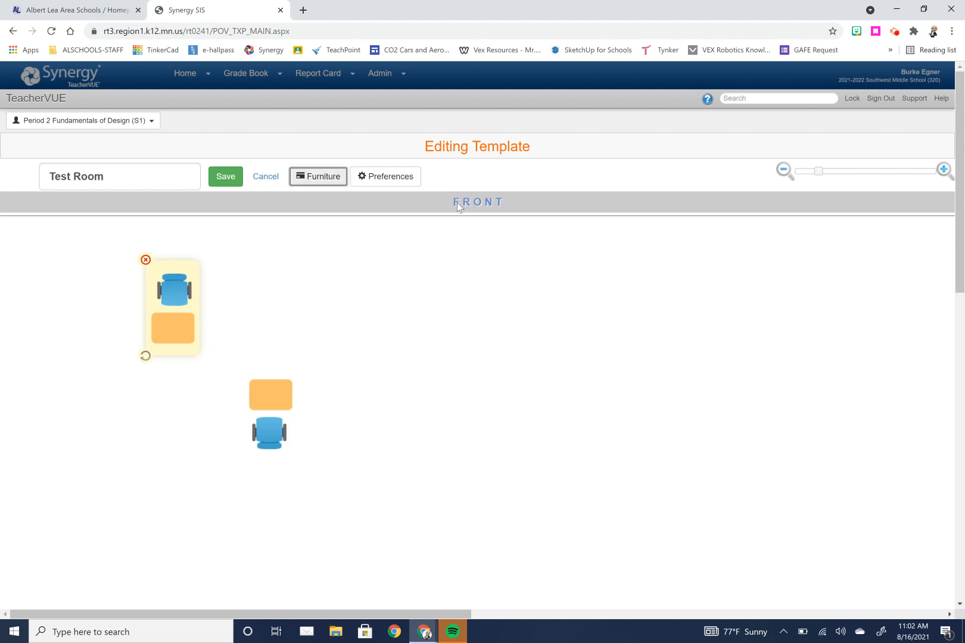
Step: Move the second desk and chair directly beneath the first, desks back to back
{"action": "left_click_drag", "start_coordinate": [270, 401], "coordinate": [174, 380]}
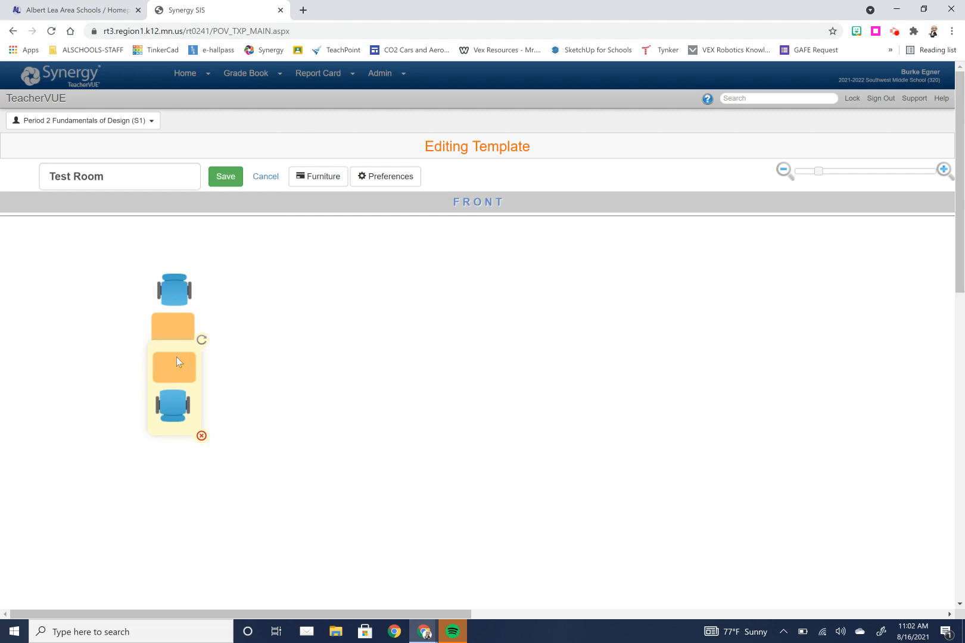
{"action": "mouse_move", "coordinate": [177, 358]}
{"action": "left_mouse_down"}
{"action": "mouse_move", "coordinate": [174, 381]}
{"action": "mouse_move", "coordinate": [176, 366]}
{"action": "left_mouse_up"}
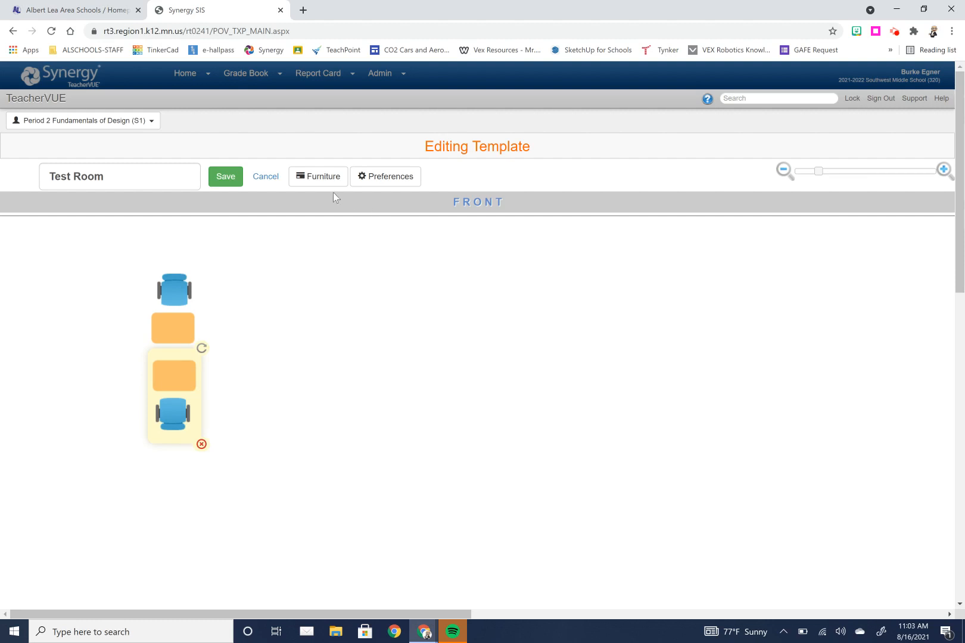
Step: Add a third desk and chair, turned sideways, next to the pair
{"action": "left_click", "coordinate": [322, 182]}
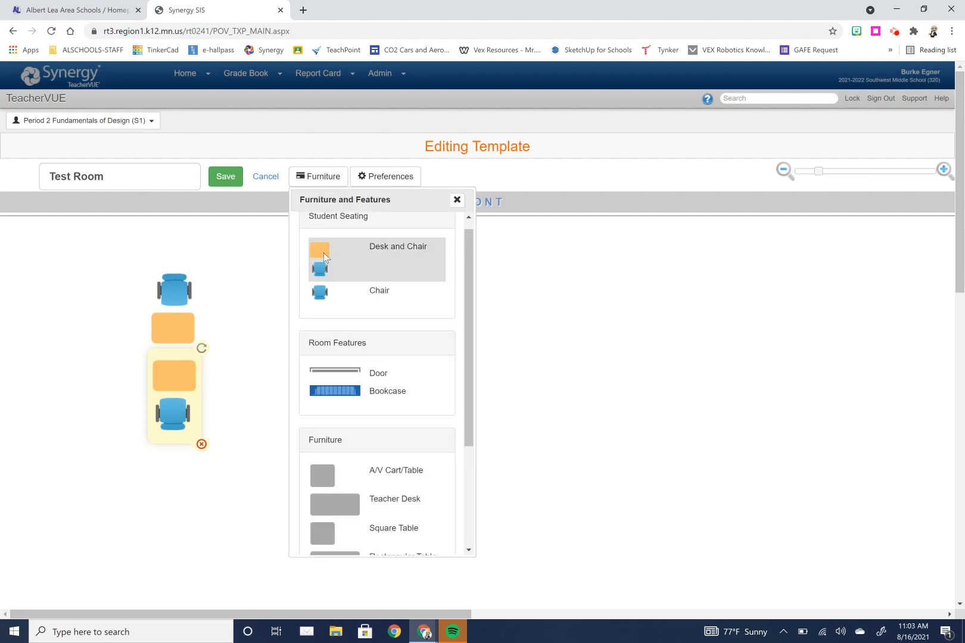
{"action": "left_click_drag", "start_coordinate": [323, 252], "coordinate": [249, 312]}
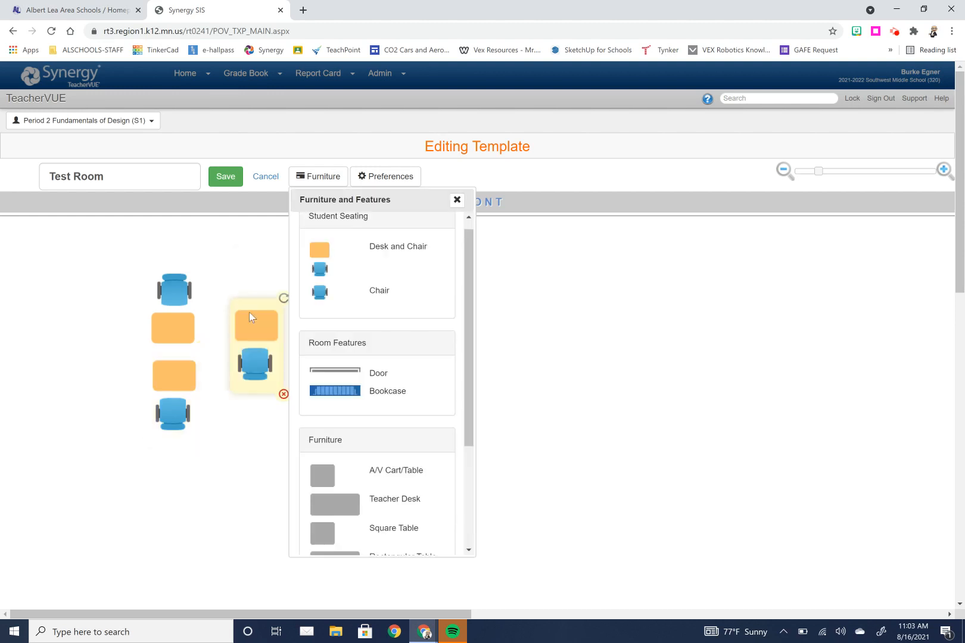
{"action": "left_click", "coordinate": [284, 298]}
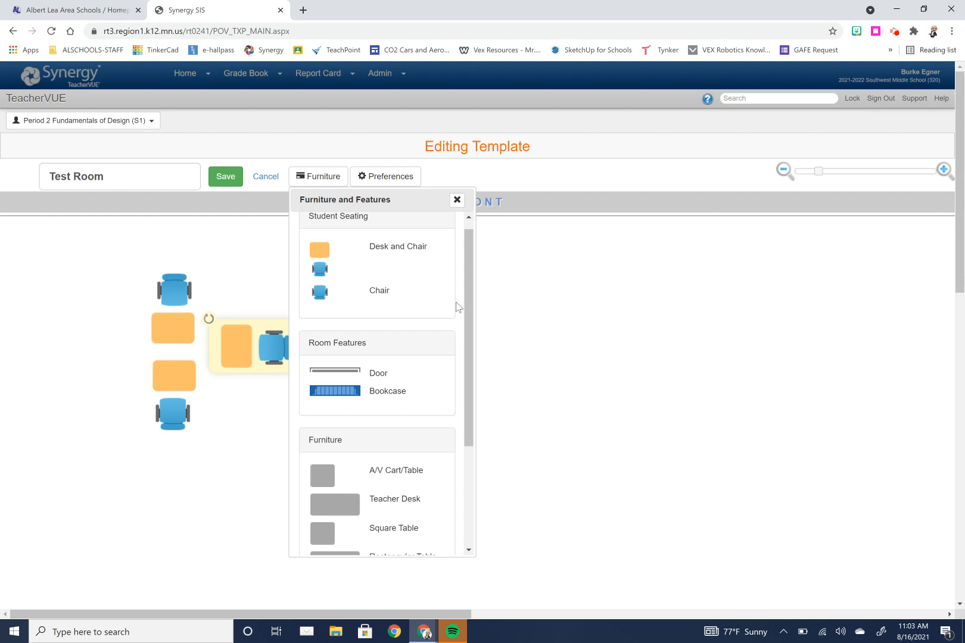
{"action": "left_click", "coordinate": [457, 200]}
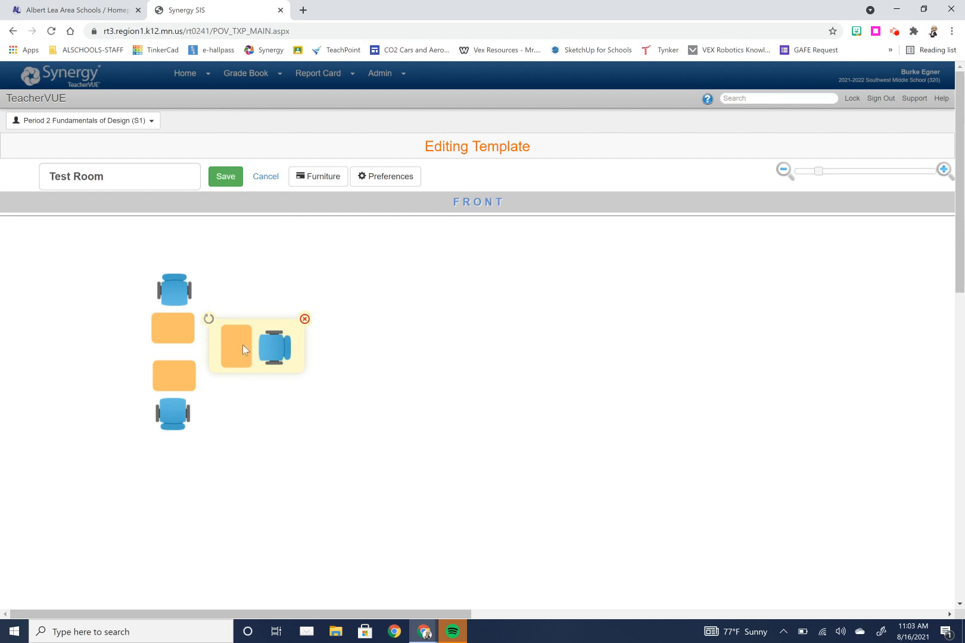
{"action": "left_click_drag", "start_coordinate": [243, 345], "coordinate": [238, 345]}
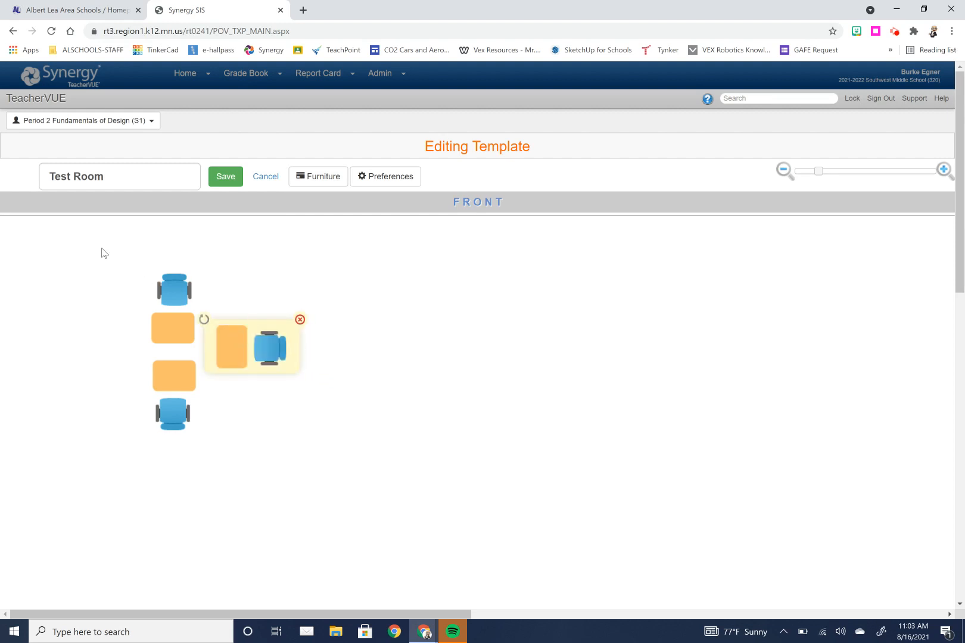
Step: Select the four-desk cluster and paste two copies, placing them in a row to the right of the original
{"action": "left_click_drag", "start_coordinate": [102, 250], "coordinate": [335, 470]}
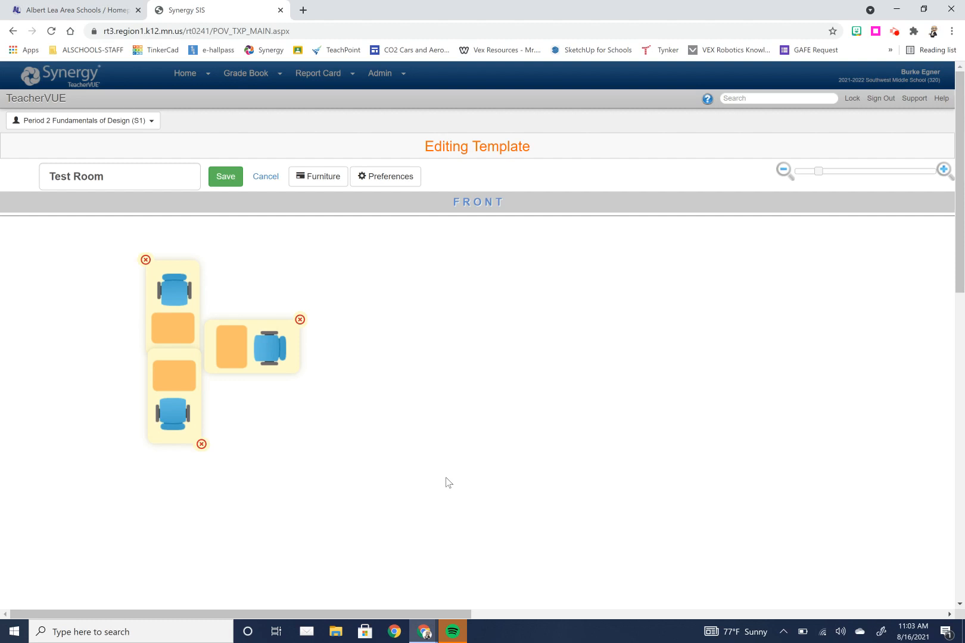
{"action": "key", "text": "ctrl+v"}
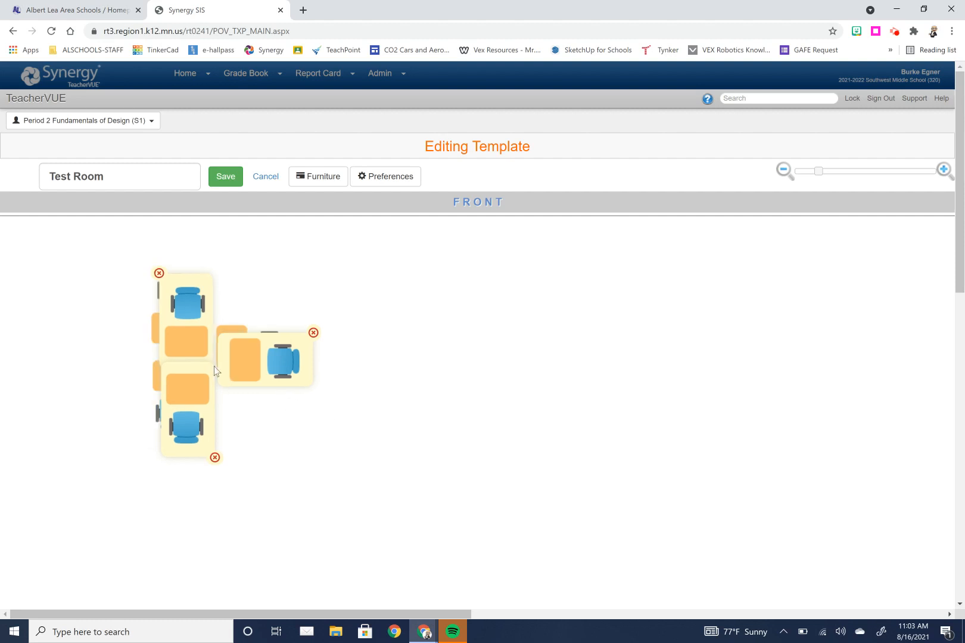
{"action": "left_click_drag", "start_coordinate": [204, 368], "coordinate": [347, 359]}
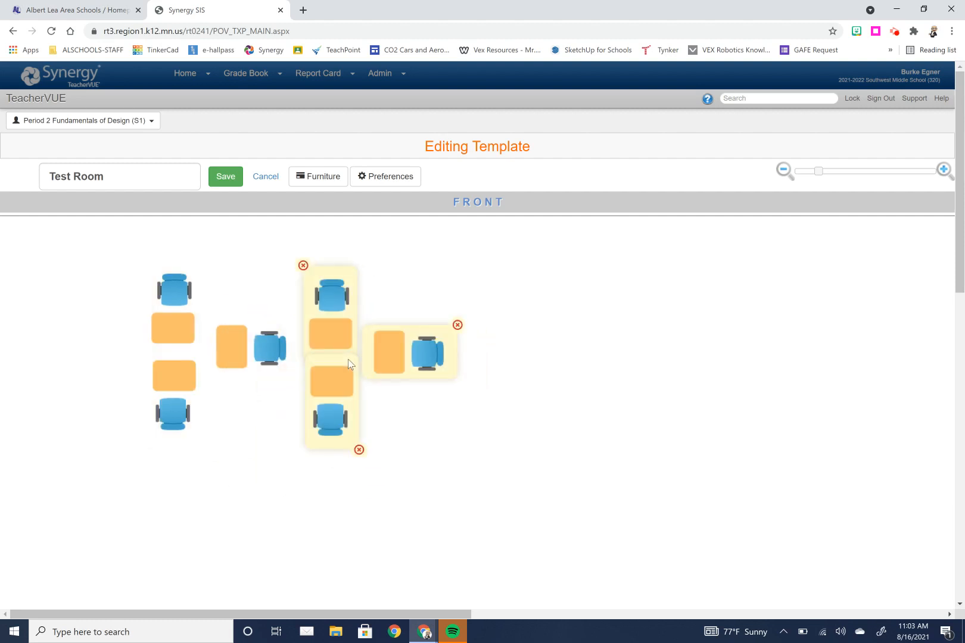
{"action": "key", "text": "ctrl+v"}
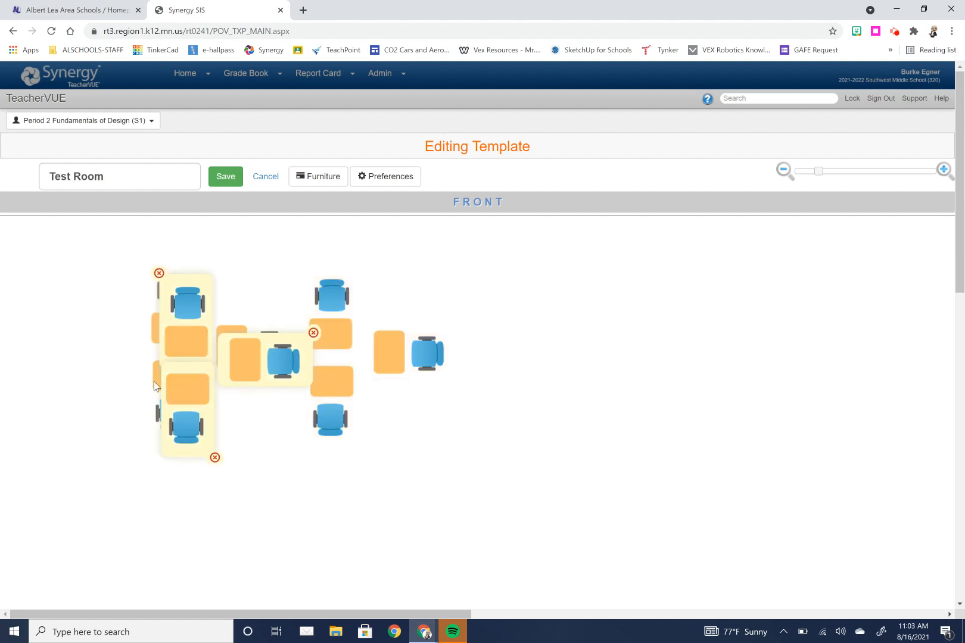
{"action": "left_click_drag", "start_coordinate": [189, 382], "coordinate": [485, 364]}
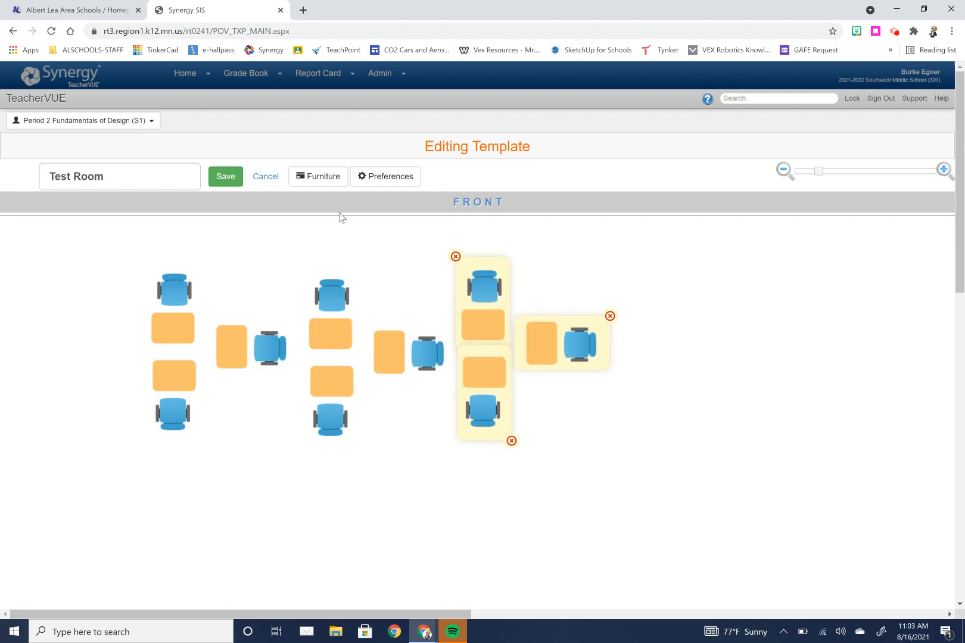
Step: Add a round table to the lower right of the template layout
{"action": "left_click", "coordinate": [322, 177]}
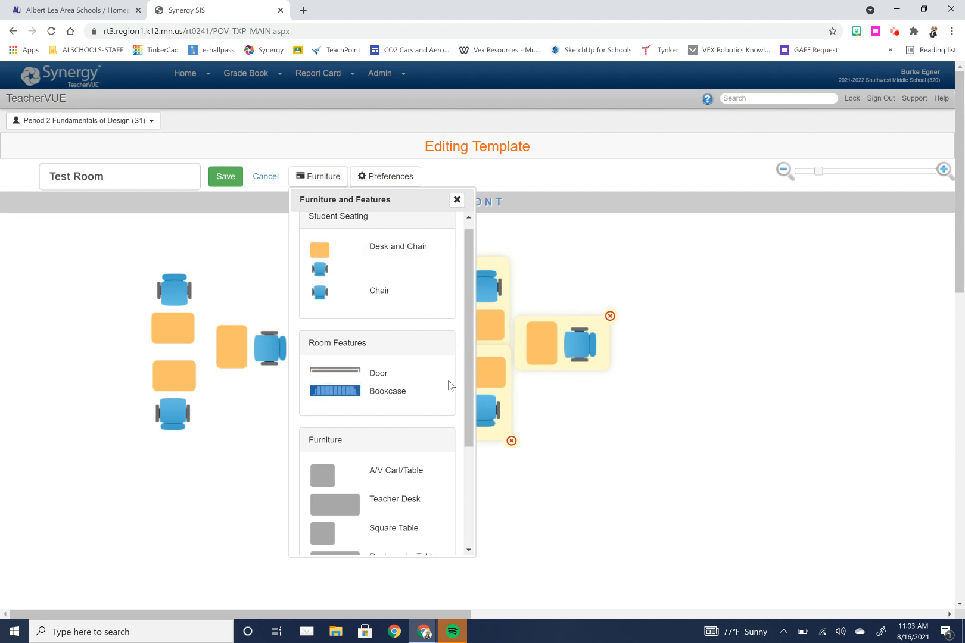
{"action": "left_click_drag", "start_coordinate": [468, 387], "coordinate": [465, 480]}
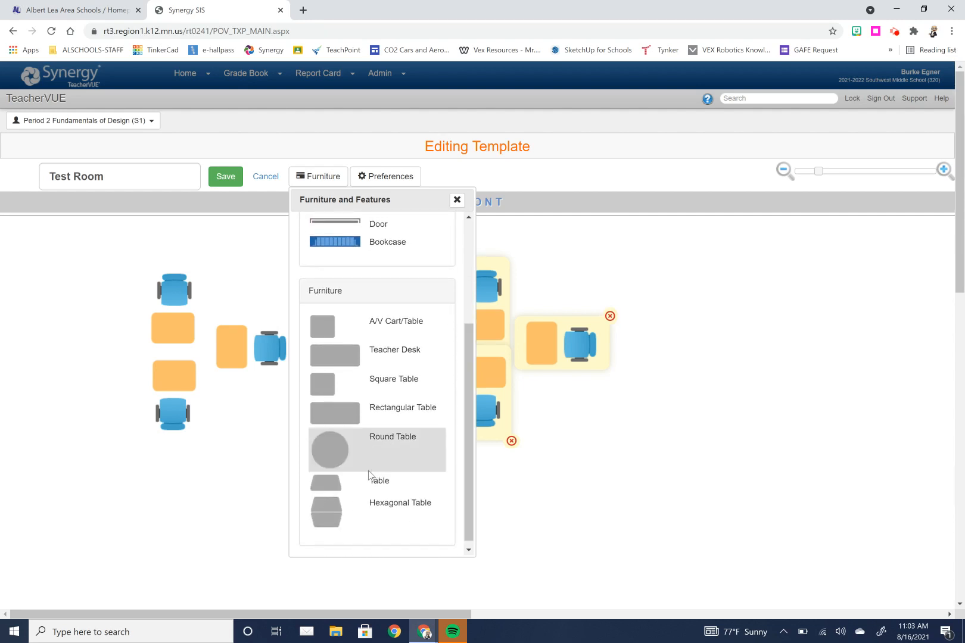
{"action": "left_click_drag", "start_coordinate": [342, 455], "coordinate": [655, 468]}
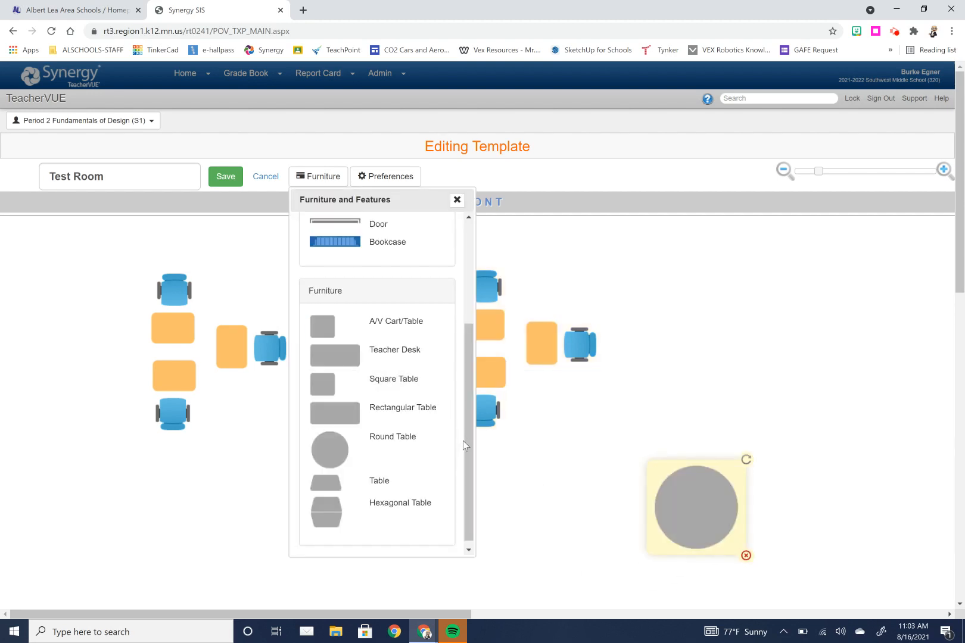
Step: Add a chair beside the round table and rotate it to face the table diagonally
{"action": "left_click_drag", "start_coordinate": [461, 384], "coordinate": [459, 290]}
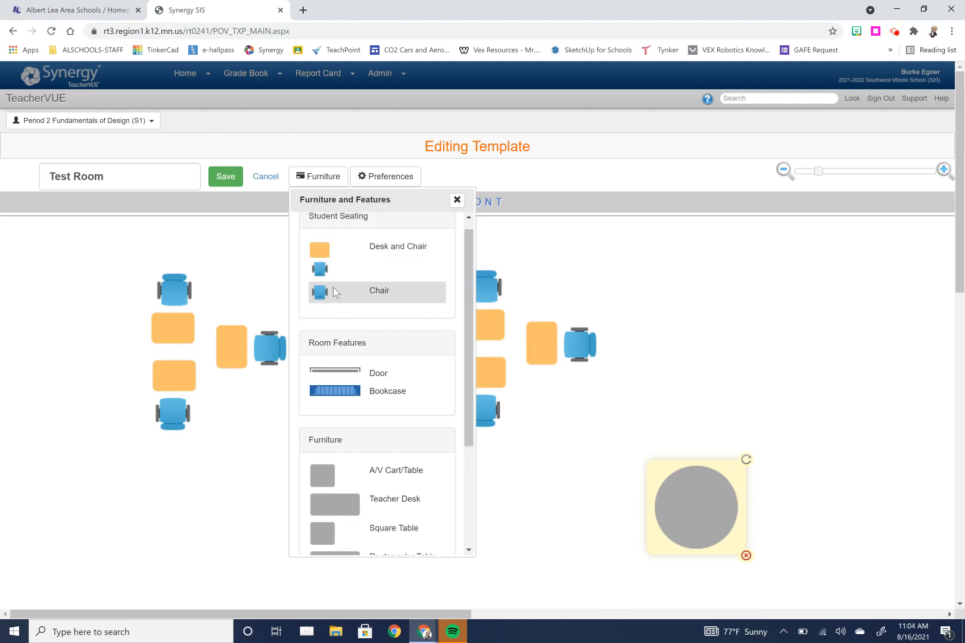
{"action": "left_click_drag", "start_coordinate": [334, 291], "coordinate": [737, 424]}
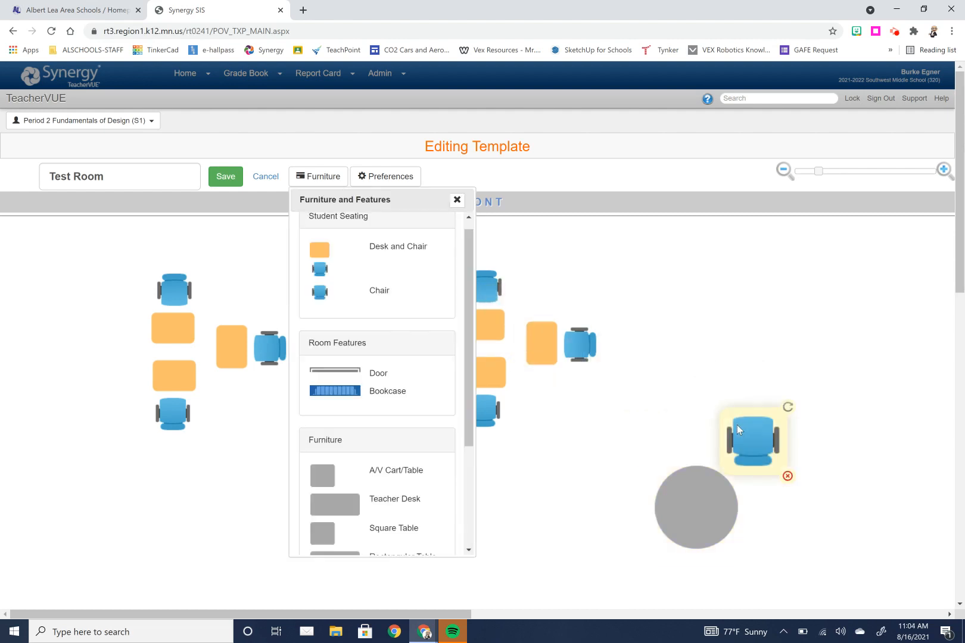
{"action": "left_click", "coordinate": [787, 407]}
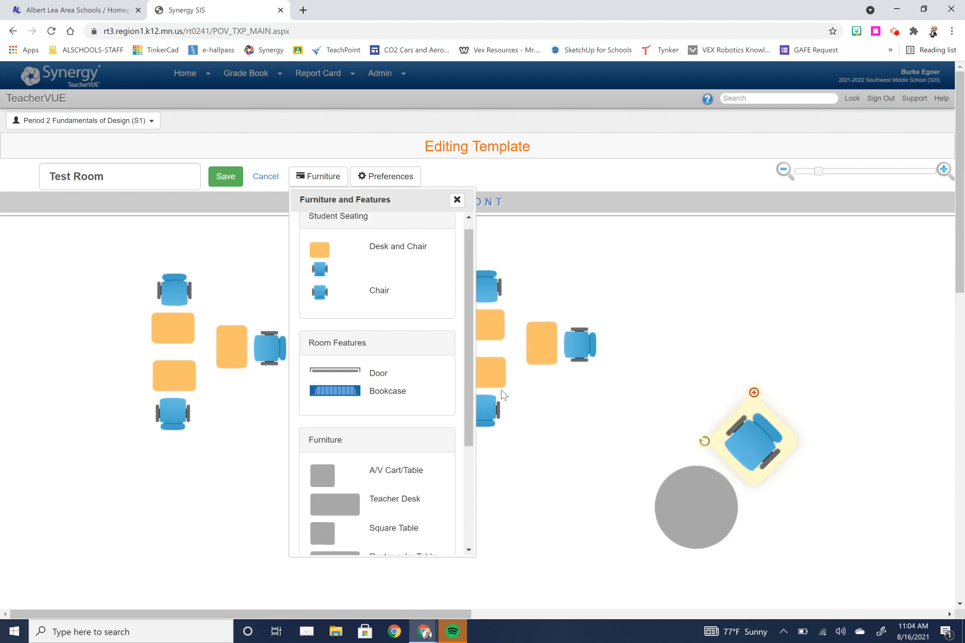
Step: Add a second rotated chair on the opposite side of the round table and snug both chairs against it
{"action": "left_click_drag", "start_coordinate": [382, 309], "coordinate": [607, 576]}
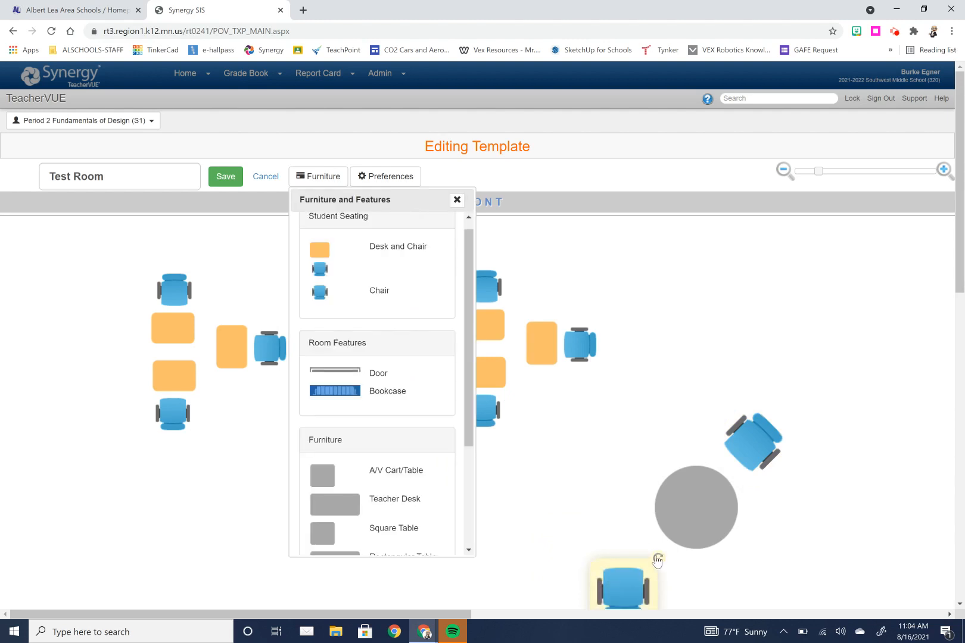
{"action": "left_click_drag", "start_coordinate": [659, 559], "coordinate": [683, 581]}
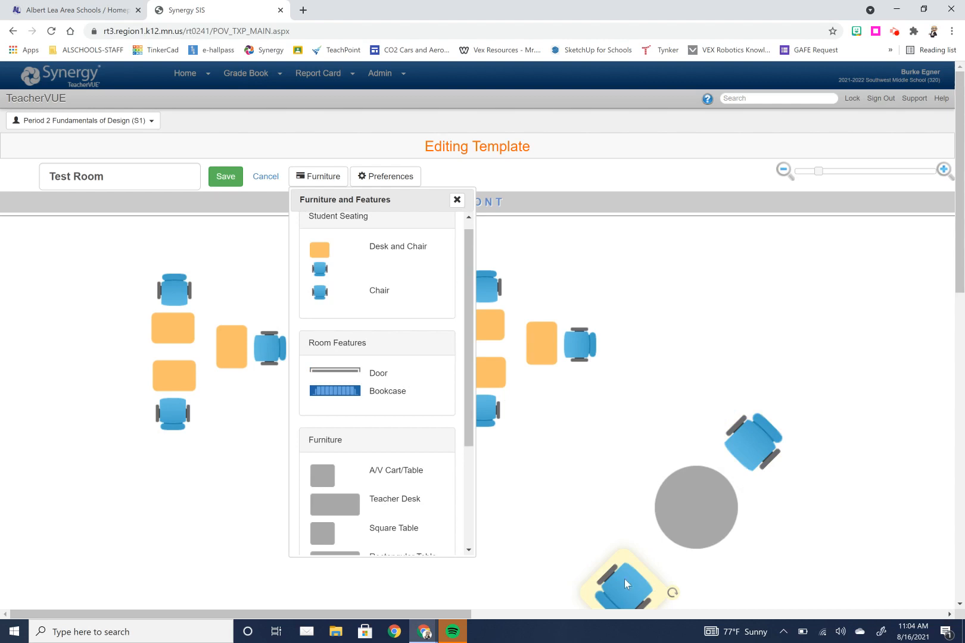
{"action": "left_click_drag", "start_coordinate": [624, 578], "coordinate": [646, 553]}
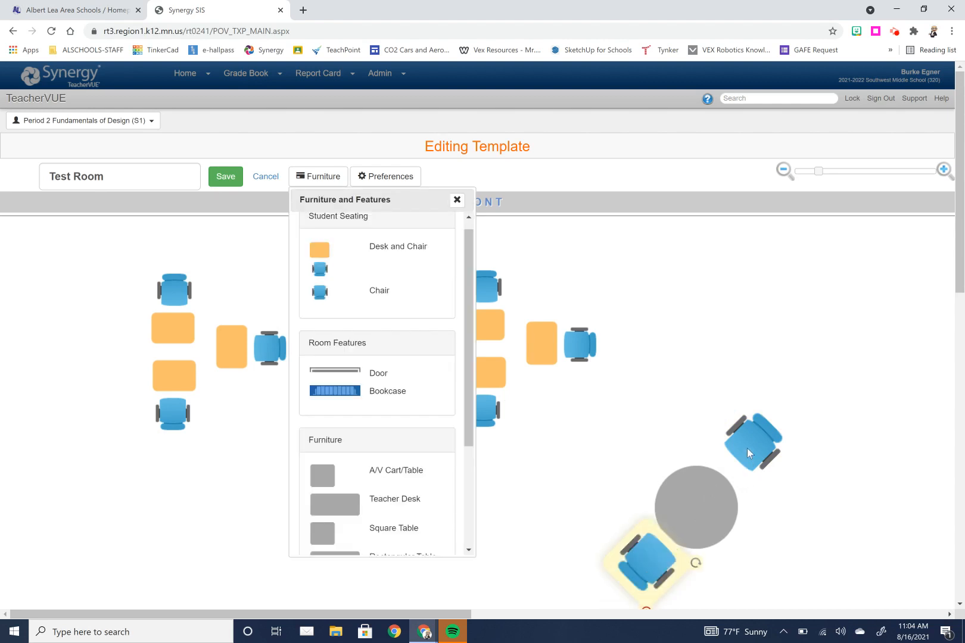
{"action": "left_click_drag", "start_coordinate": [746, 448], "coordinate": [738, 459]}
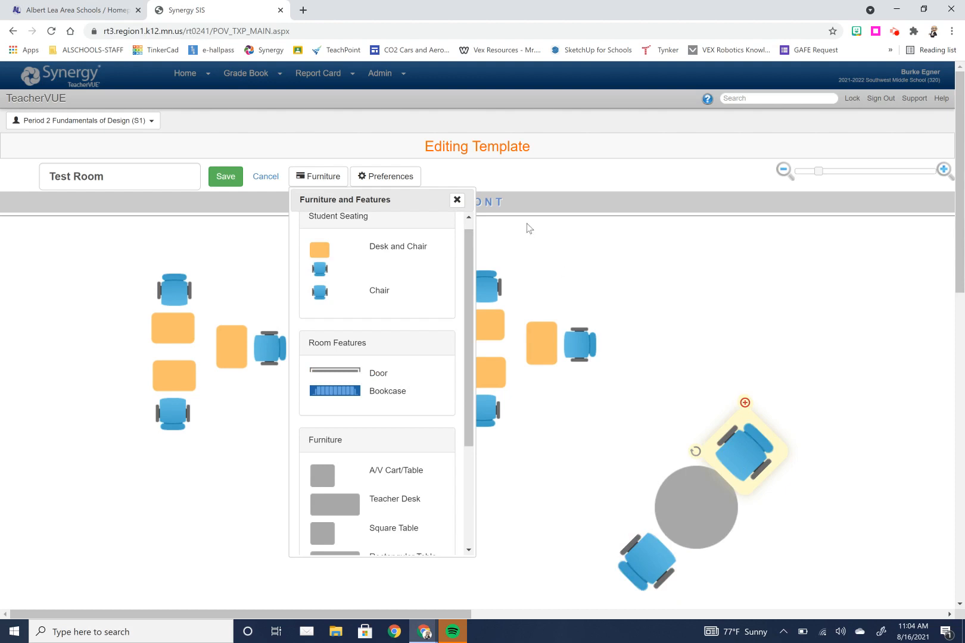
{"action": "left_click", "coordinate": [406, 180]}
{"action": "left_click", "coordinate": [407, 183]}
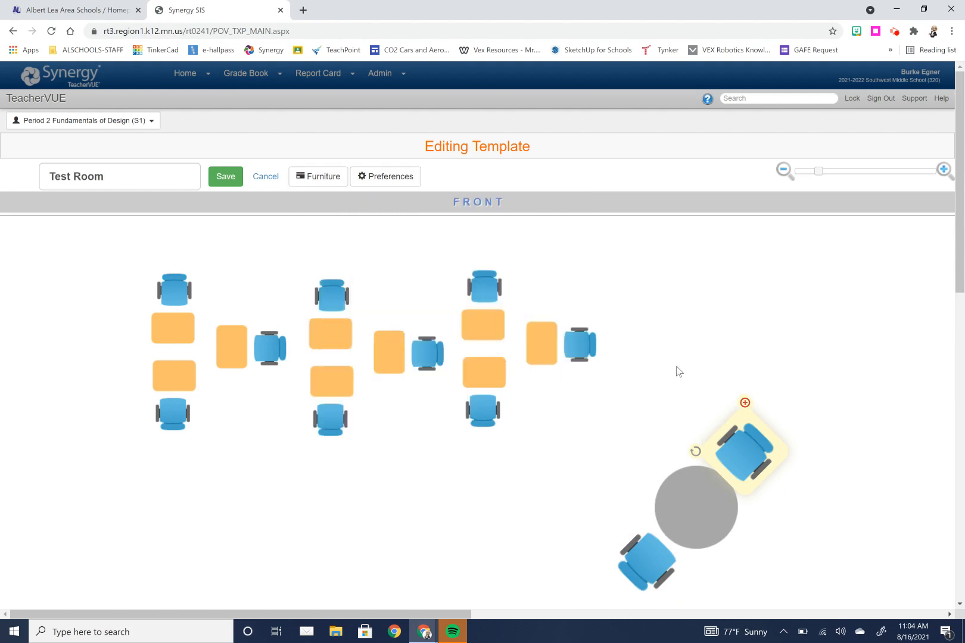
Step: Copy the round table with its two chairs, place the copy to its left, and save the Test Room template
{"action": "left_click_drag", "start_coordinate": [676, 367], "coordinate": [787, 605]}
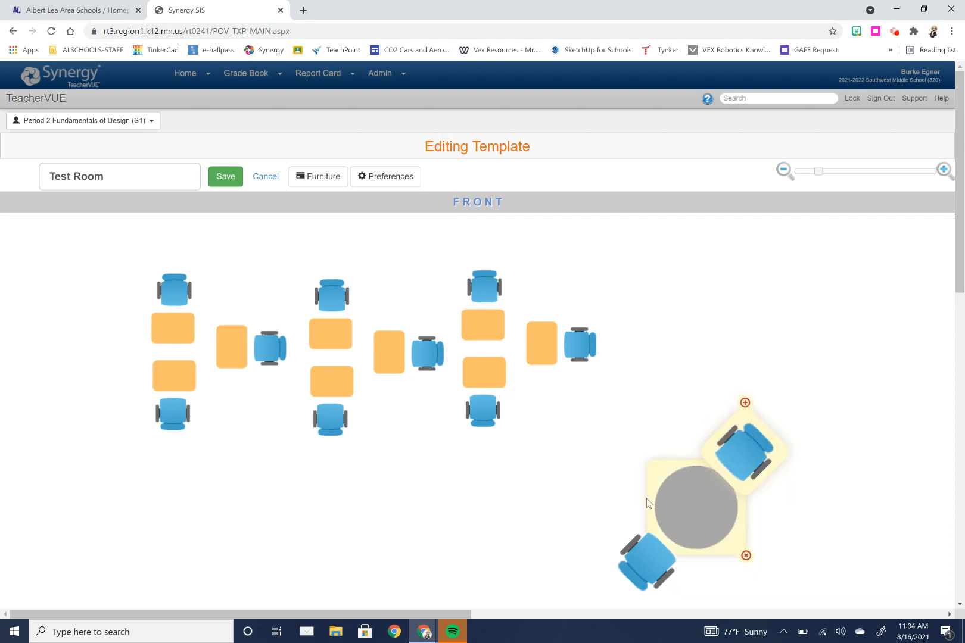
{"action": "left_click_drag", "start_coordinate": [596, 424], "coordinate": [838, 596]}
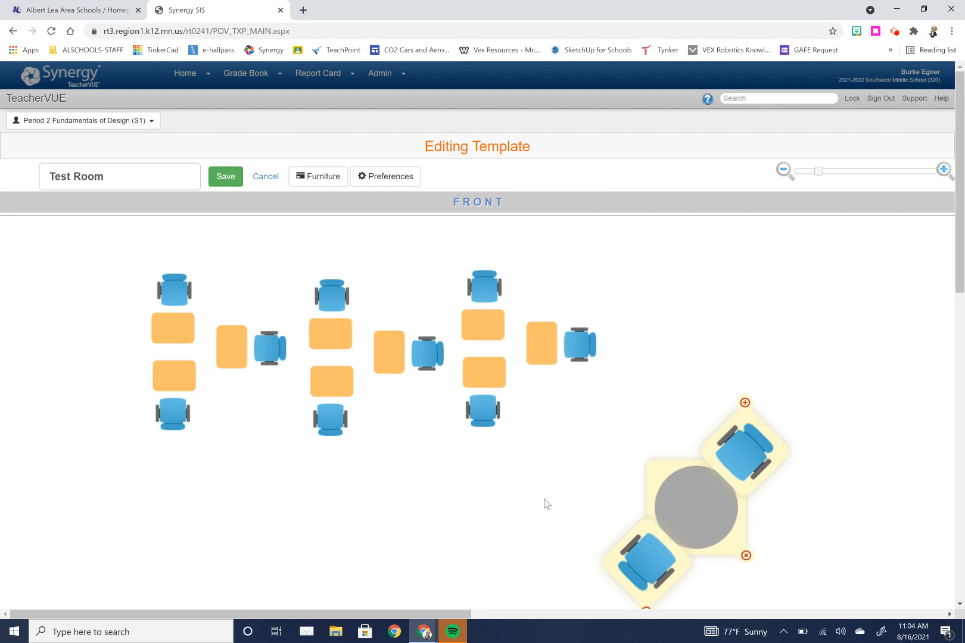
{"action": "key", "text": "ctrl+v"}
{"action": "left_click_drag", "start_coordinate": [708, 521], "coordinate": [467, 539]}
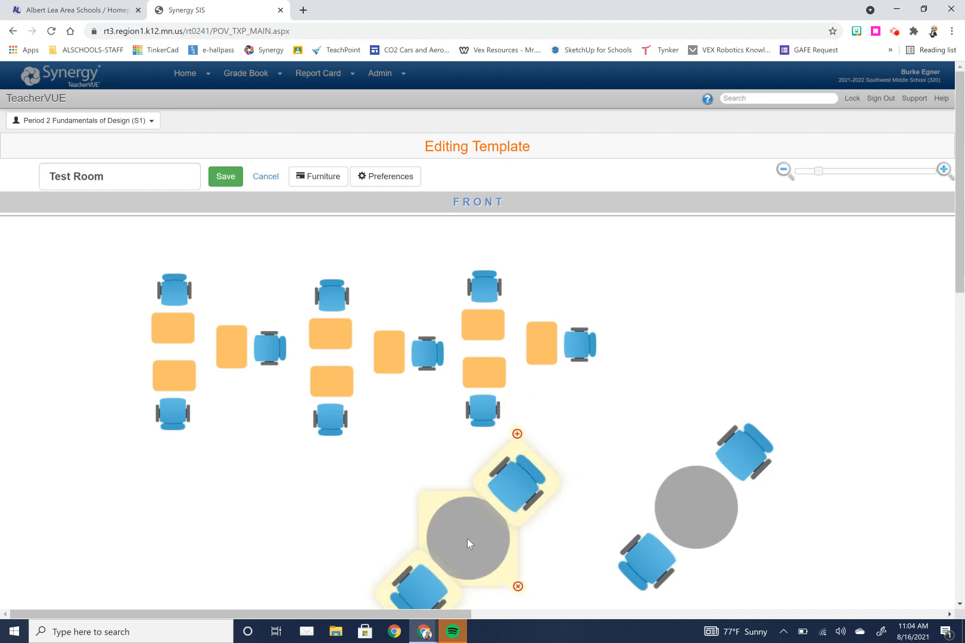
{"action": "left_click", "coordinate": [225, 176]}
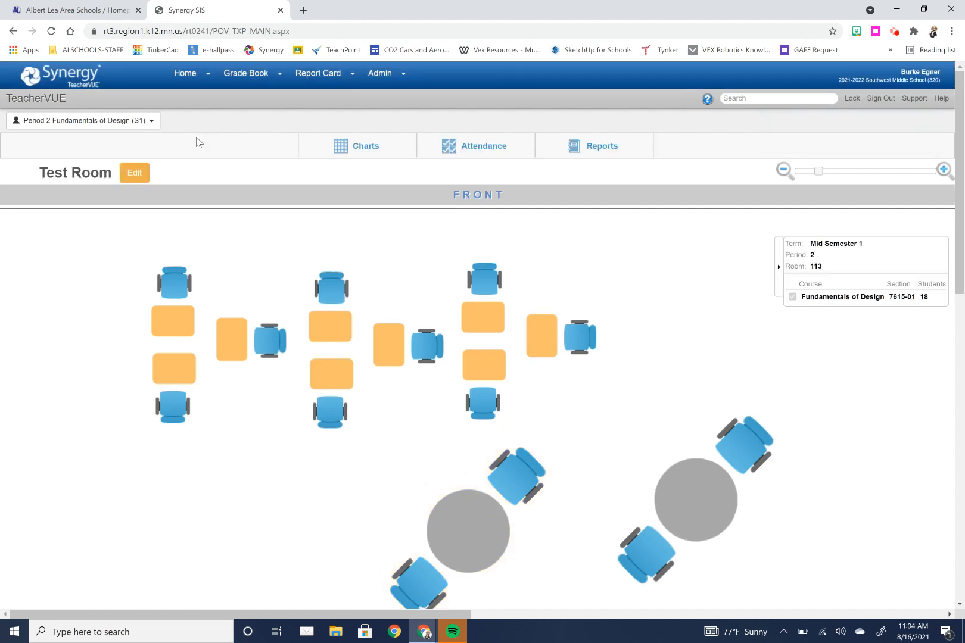
Step: Create a new freeform seating chart for the class using the STEM Lab template
{"action": "left_click", "coordinate": [110, 125]}
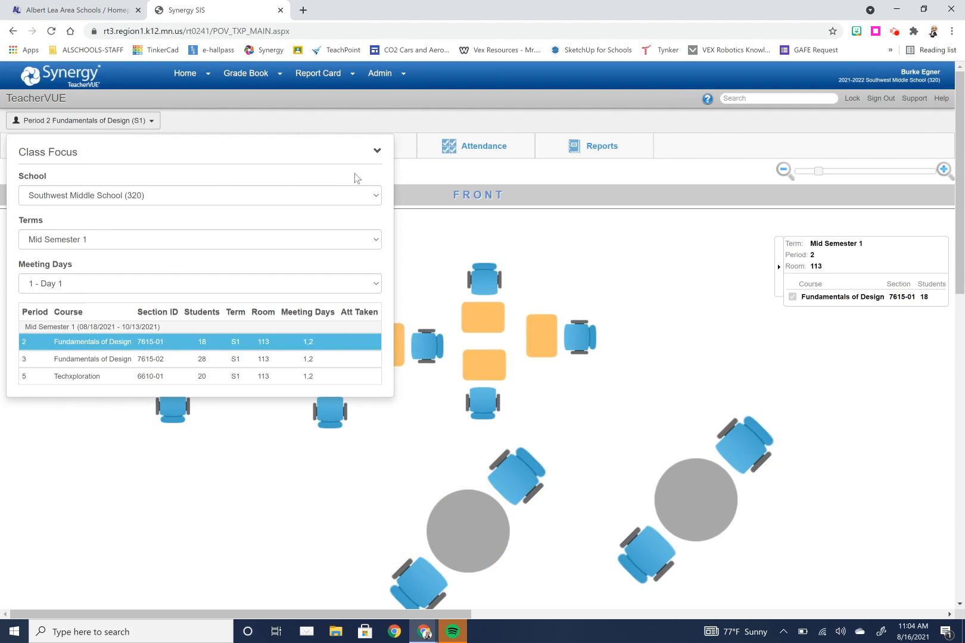
{"action": "left_click", "coordinate": [414, 152]}
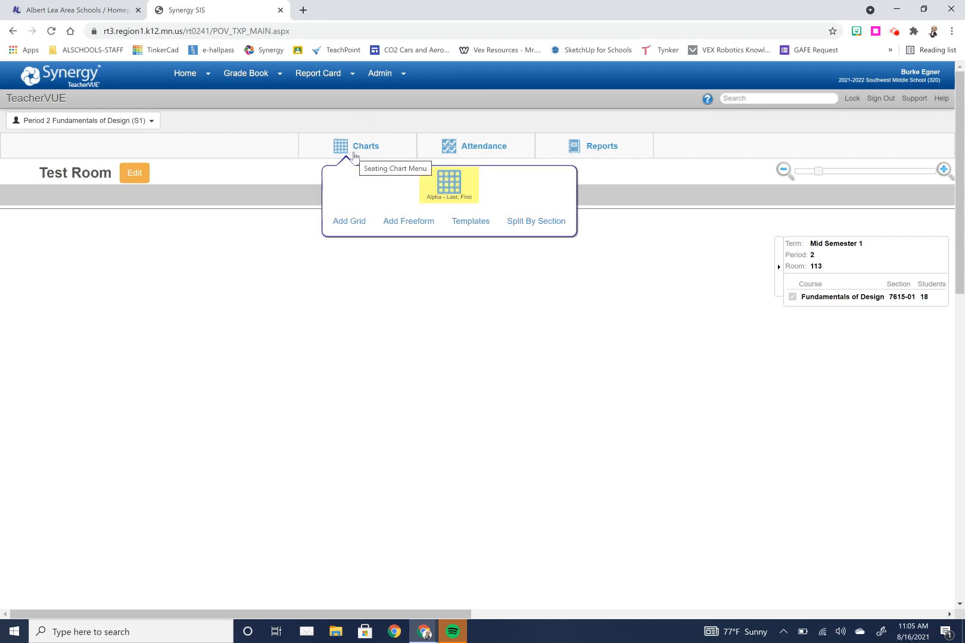
{"action": "left_click", "coordinate": [398, 224]}
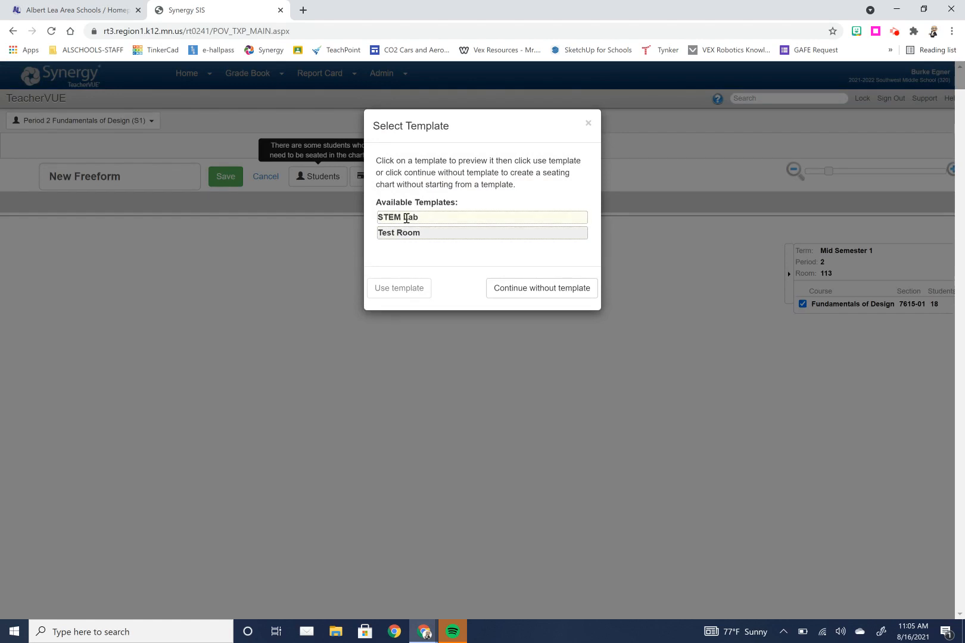
{"action": "left_click", "coordinate": [406, 218]}
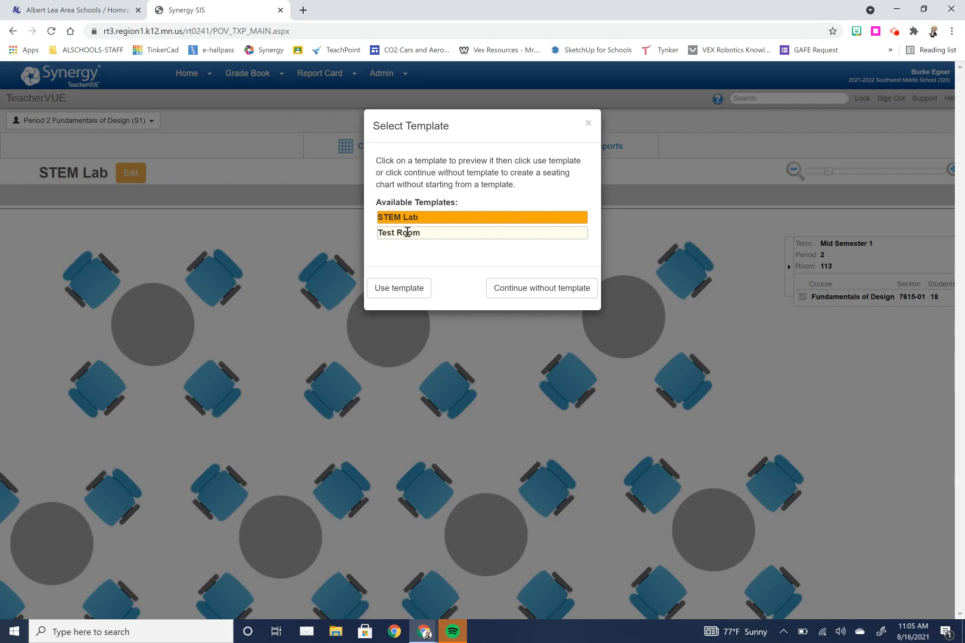
{"action": "left_click", "coordinate": [401, 288]}
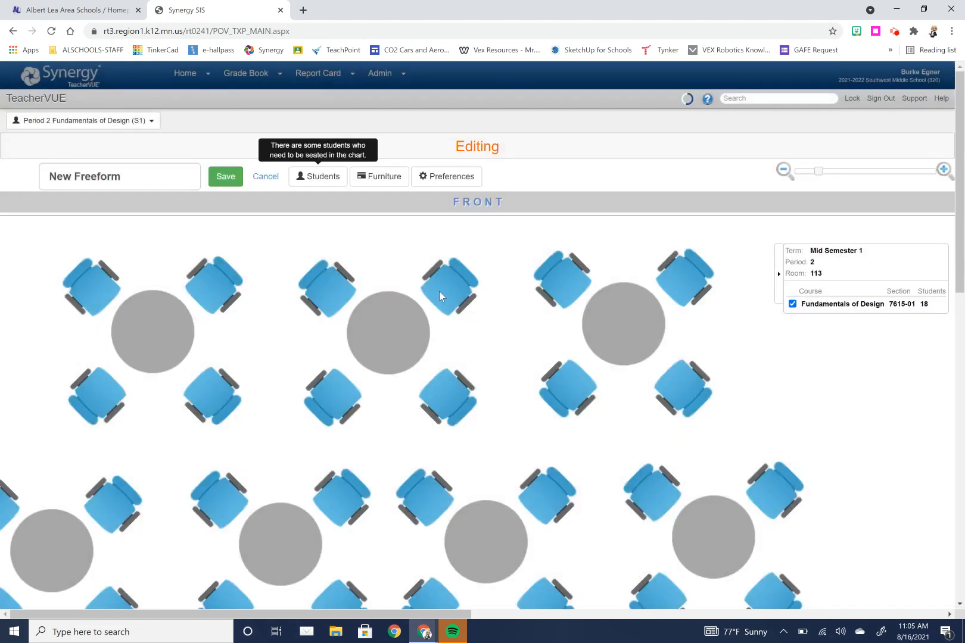
Step: Seat the class's students onto the chairs from the student list, then close the list
{"action": "left_click", "coordinate": [324, 179]}
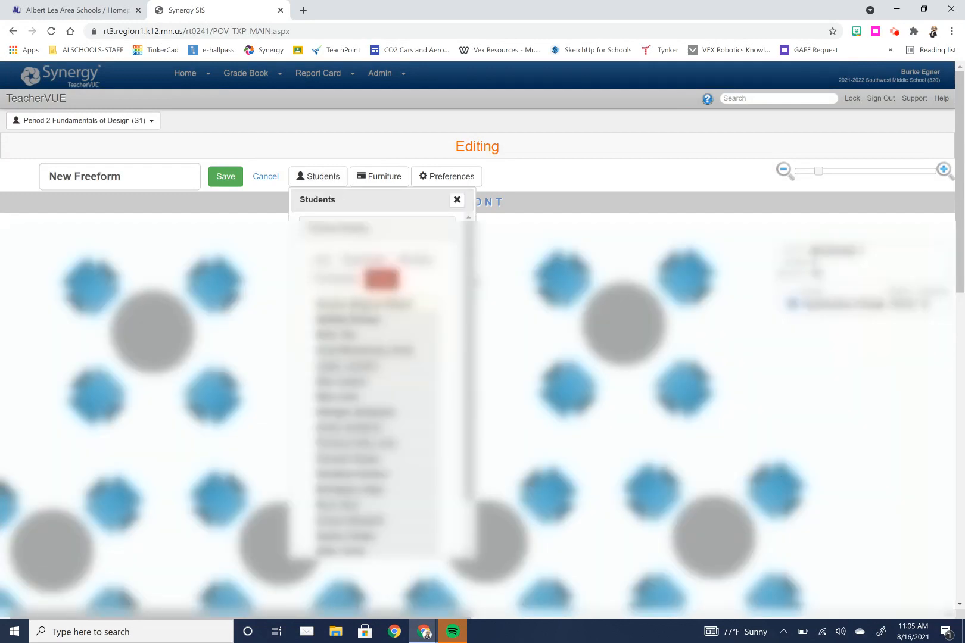
{"action": "left_click_drag", "start_coordinate": [364, 305], "coordinate": [561, 279]}
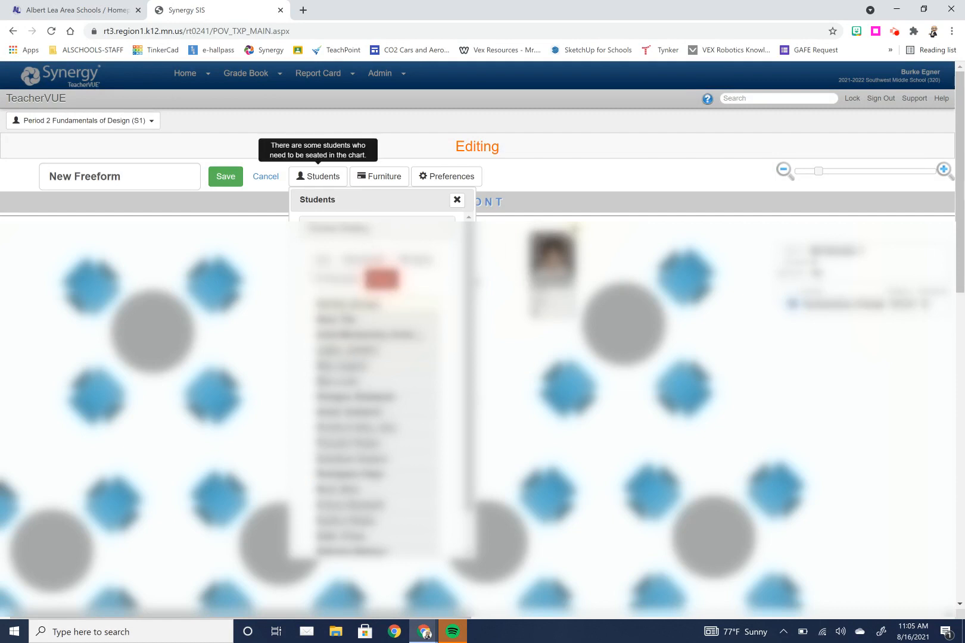
{"action": "left_click_drag", "start_coordinate": [352, 305], "coordinate": [563, 387]}
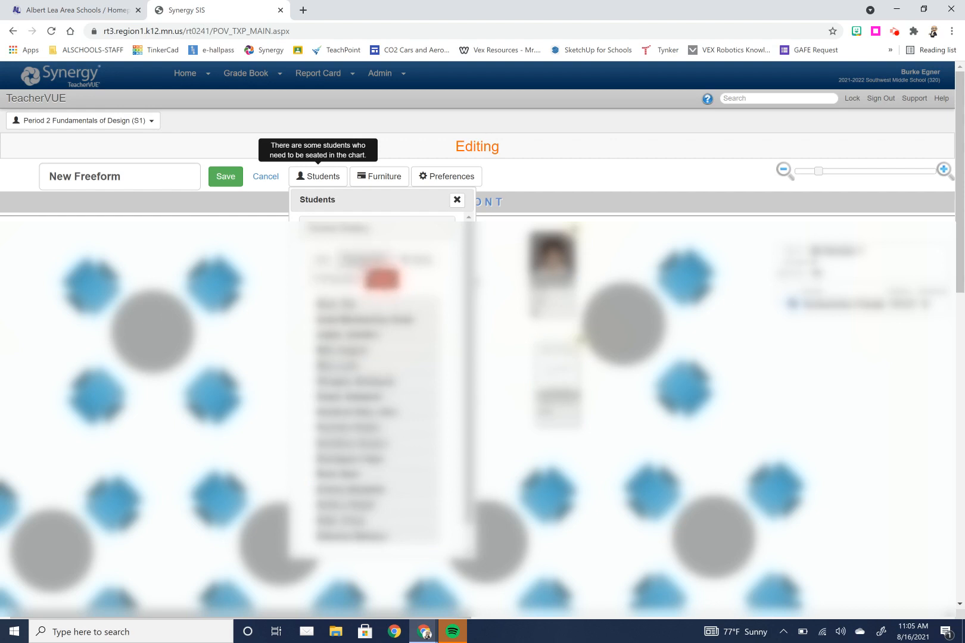
{"action": "left_click", "coordinate": [365, 262]}
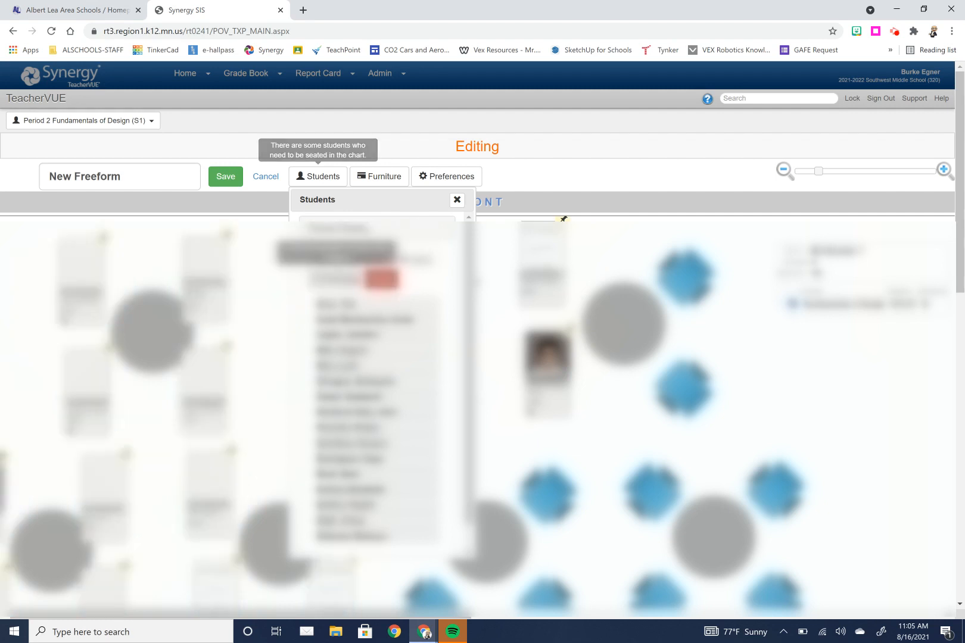
{"action": "left_click", "coordinate": [337, 278]}
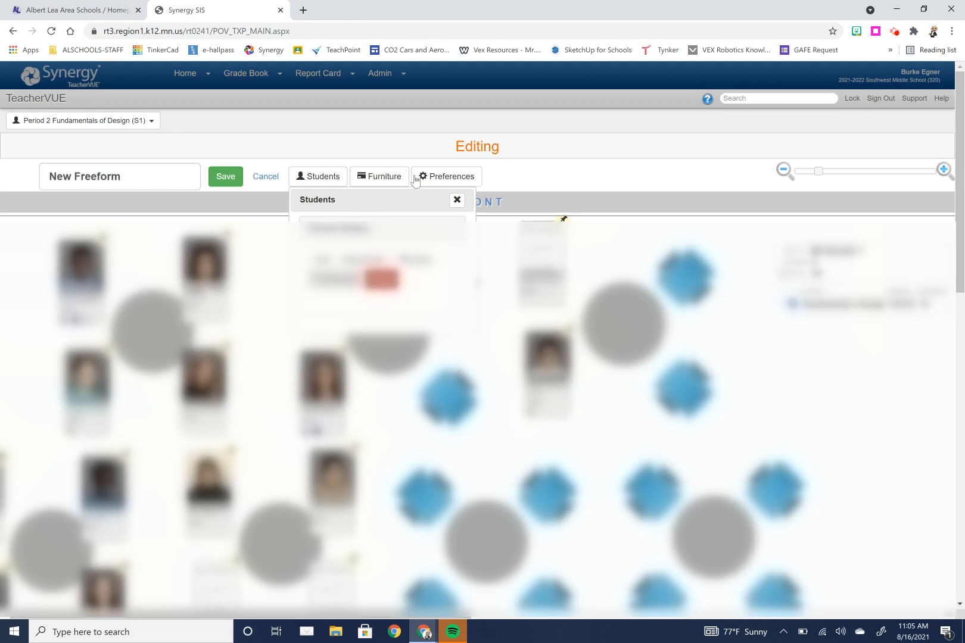
{"action": "left_click", "coordinate": [457, 200]}
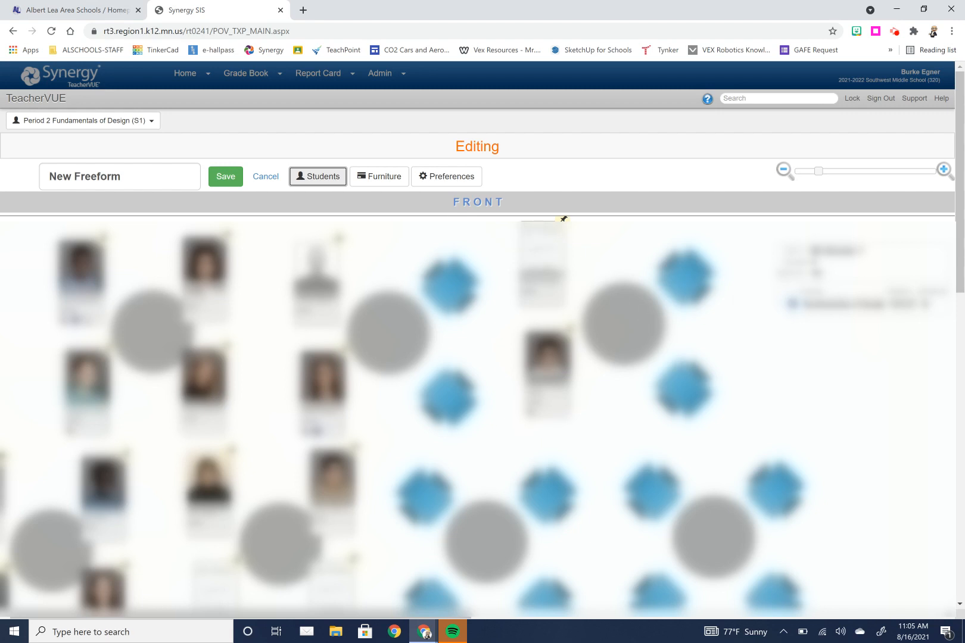
{"action": "left_click", "coordinate": [818, 175]}
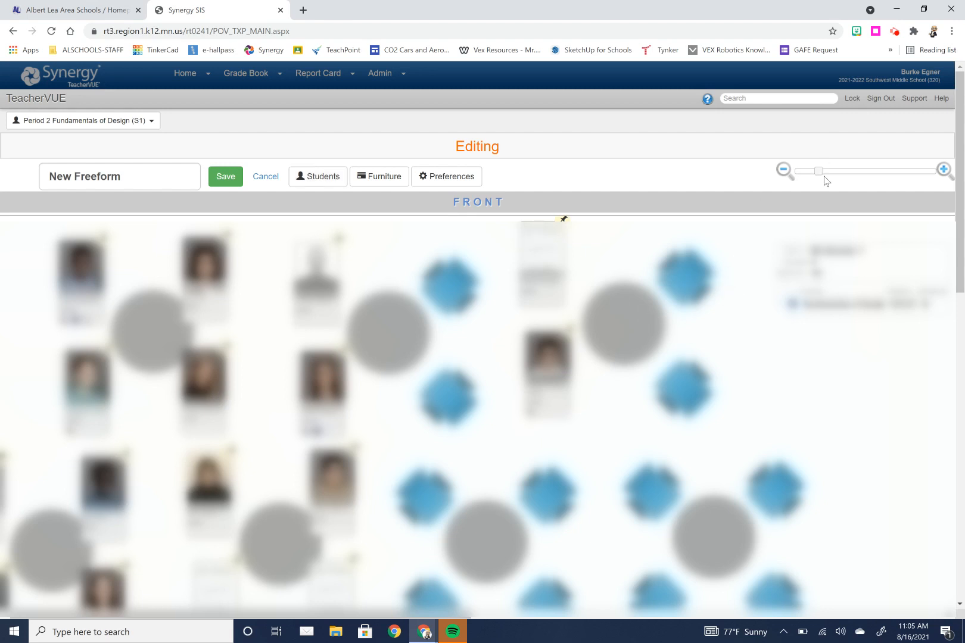
{"action": "mouse_move", "coordinate": [819, 172]}
{"action": "left_mouse_down"}
{"action": "mouse_move", "coordinate": [862, 177]}
{"action": "mouse_move", "coordinate": [812, 181]}
{"action": "left_mouse_up"}
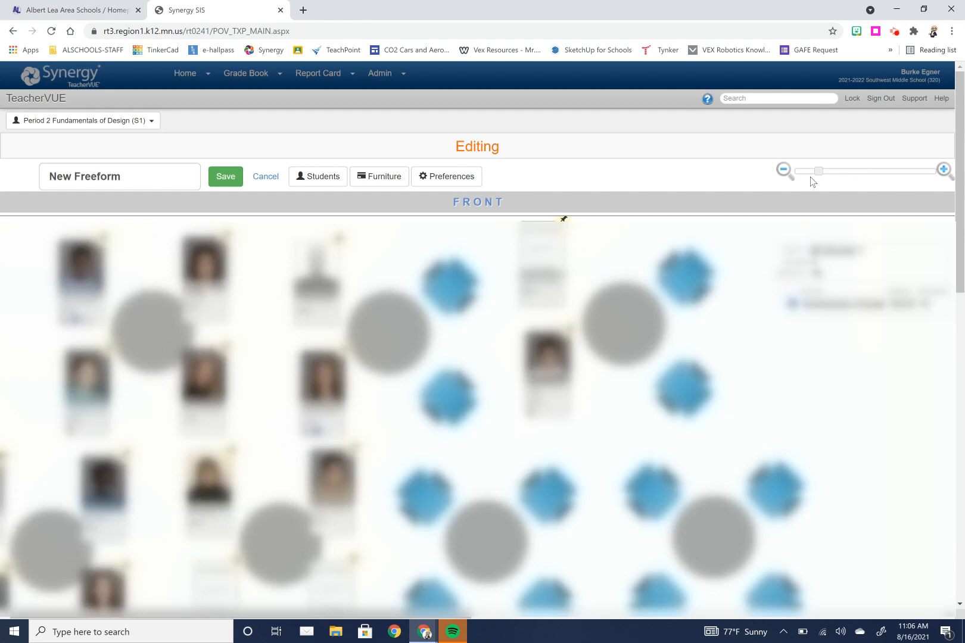